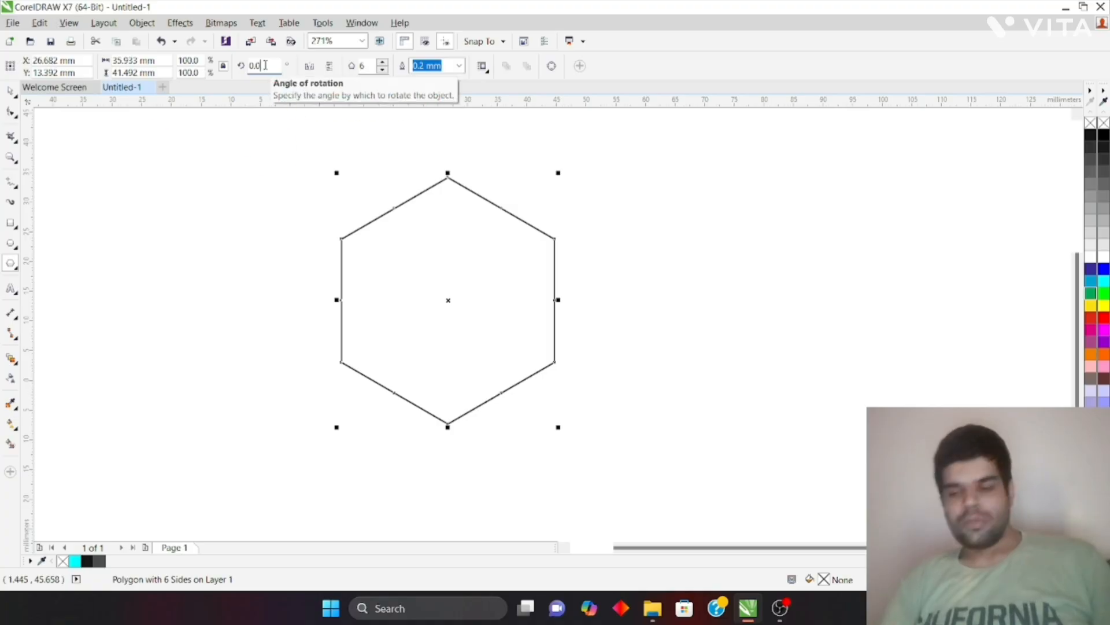
- Set the selected hexagon's angle of rotation to 30 degrees so that its upper and lower edges lie flat
{"action": "key", "text": "BackSpace"}
{"action": "key", "text": "BackSpace"}
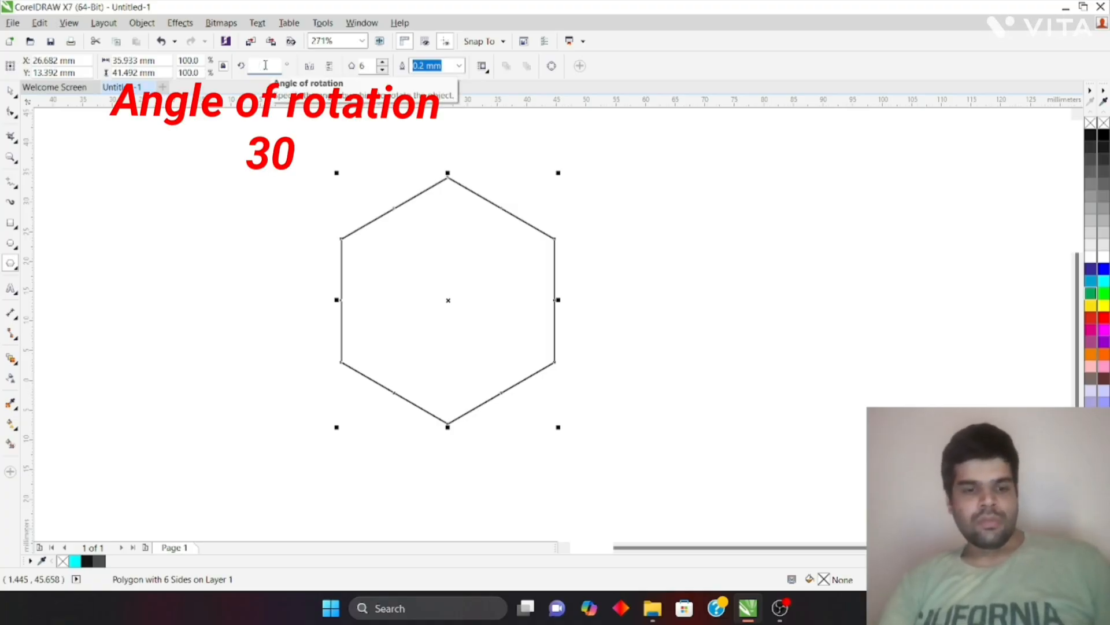
{"action": "type", "text": "30"}
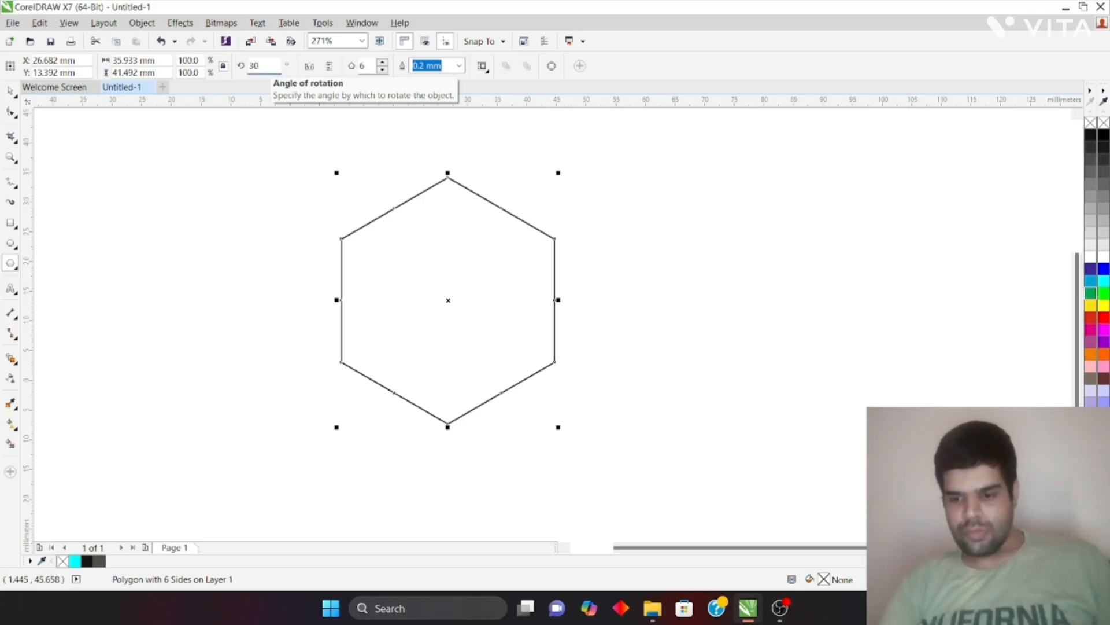
{"action": "key", "text": "Return"}
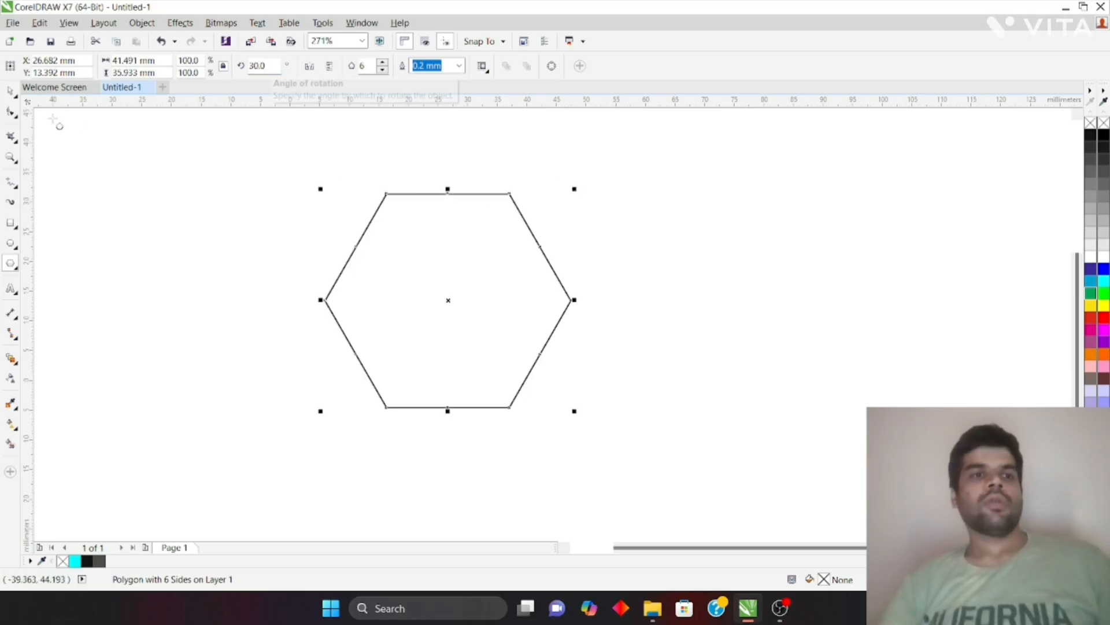
- Place a copy of the hexagon with its leftmost node snapped onto the original's lower-left corner node, and clear the selection
{"action": "left_click", "coordinate": [10, 93]}
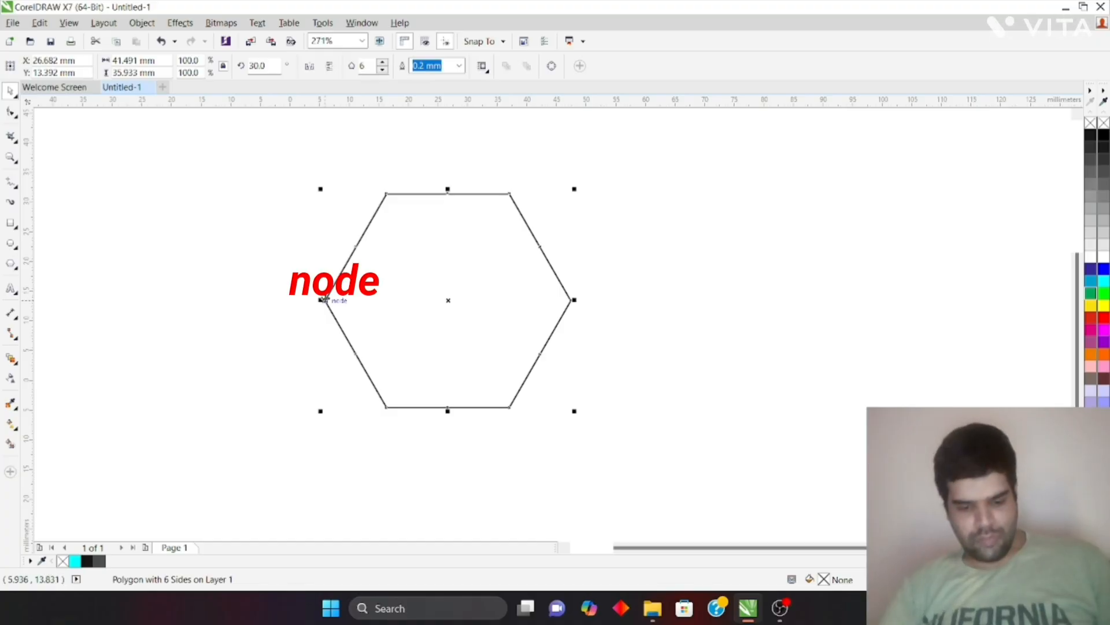
{"action": "left_click_drag", "start_coordinate": [322, 300], "coordinate": [386, 410]}
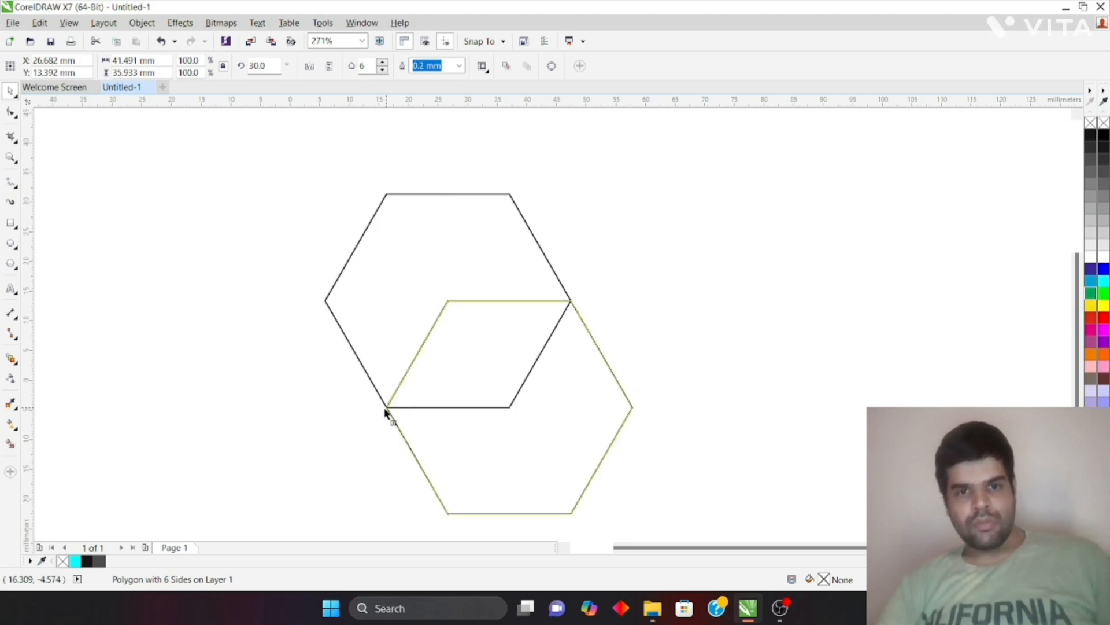
{"action": "key", "text": "Escape"}
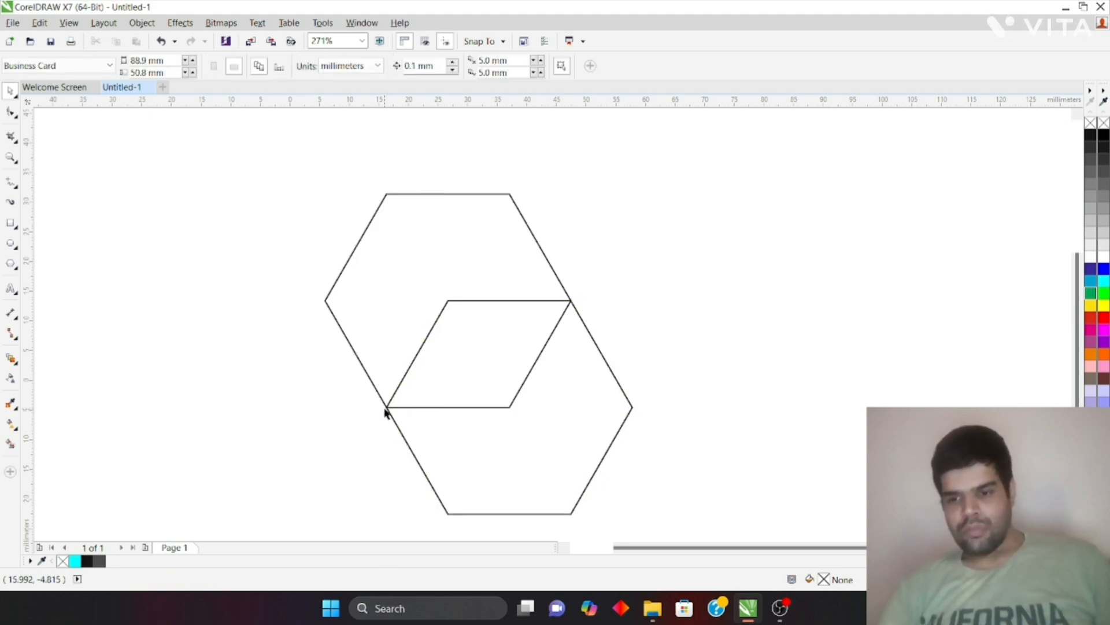
- Round the corners of both hexagons together with a 5.0 mm fillet, and deselect them
{"action": "left_click", "coordinate": [403, 307], "text": "shift"}
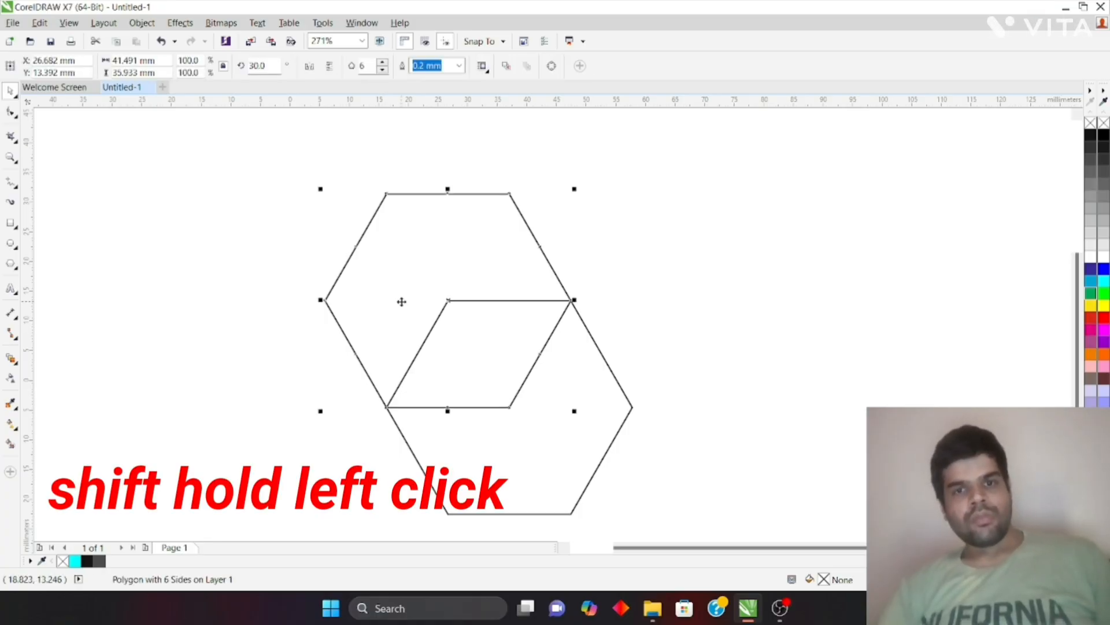
{"action": "left_click", "coordinate": [520, 463], "text": "shift"}
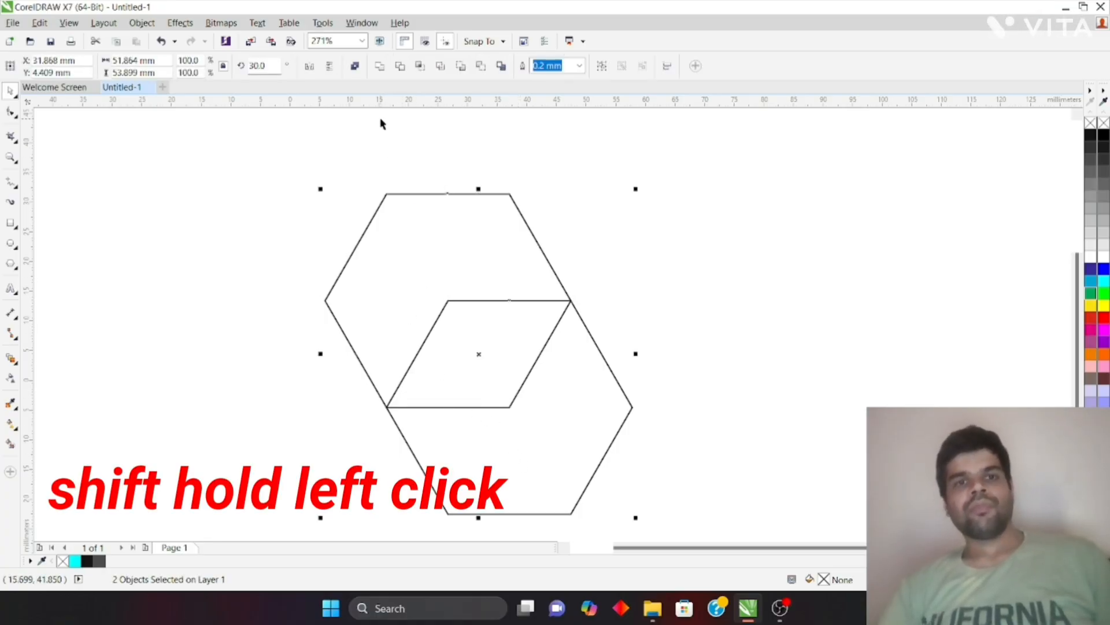
{"action": "left_click", "coordinate": [363, 24]}
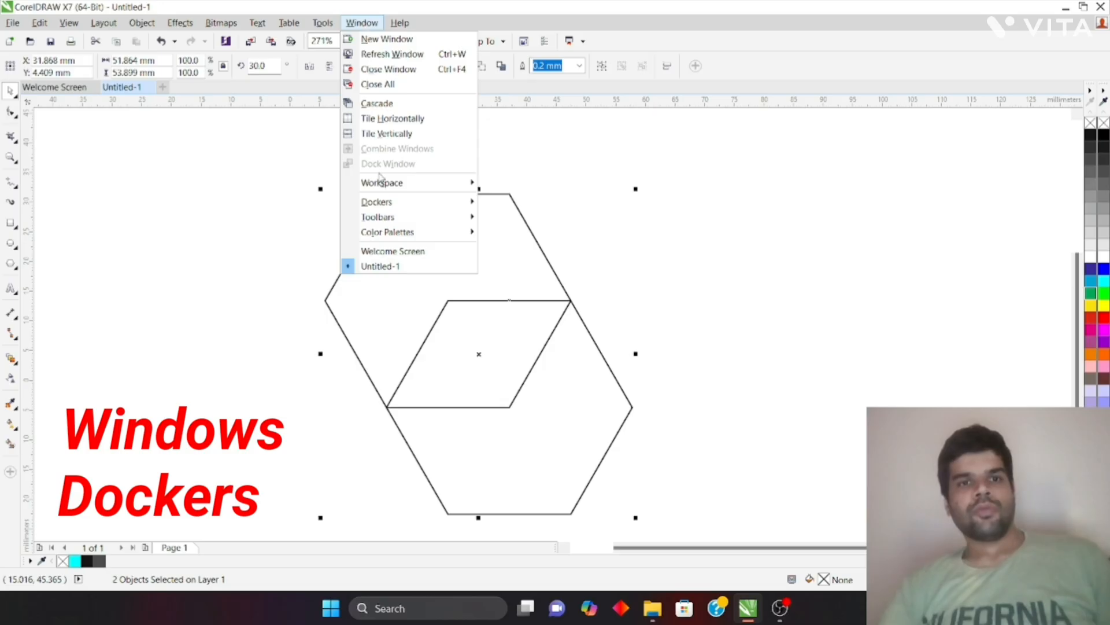
{"action": "mouse_move", "coordinate": [421, 207]}
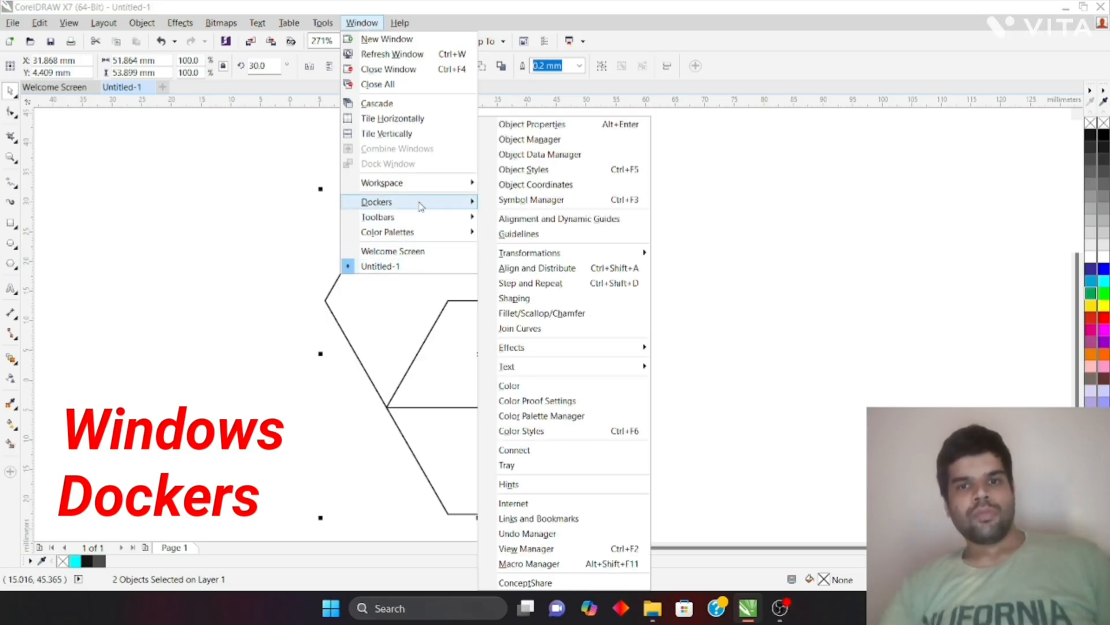
{"action": "left_click", "coordinate": [550, 316]}
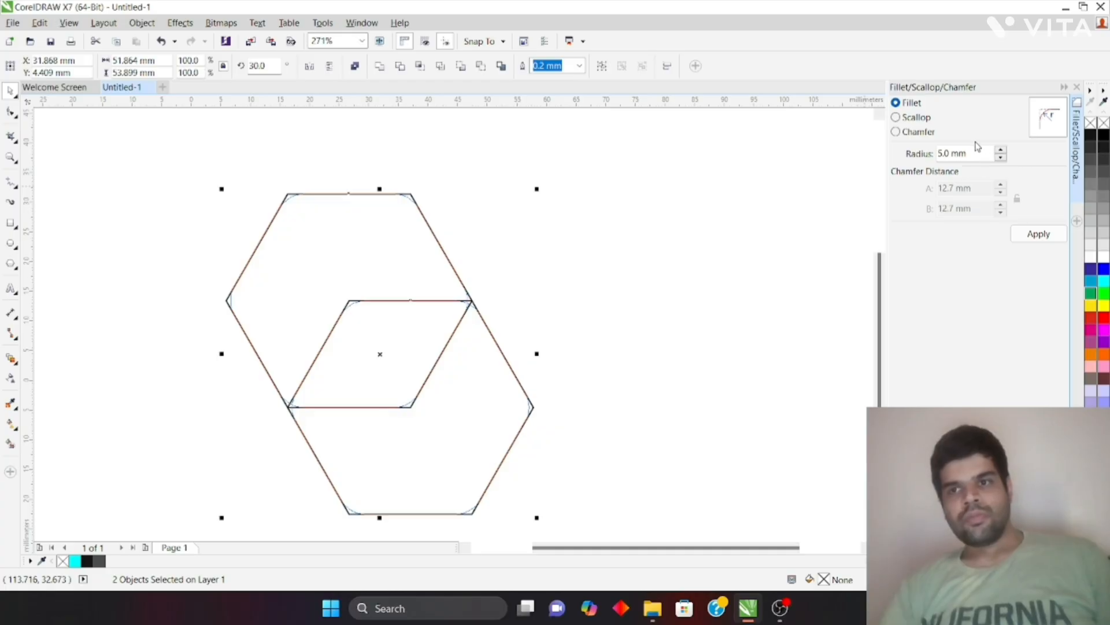
{"action": "left_click", "coordinate": [1039, 236]}
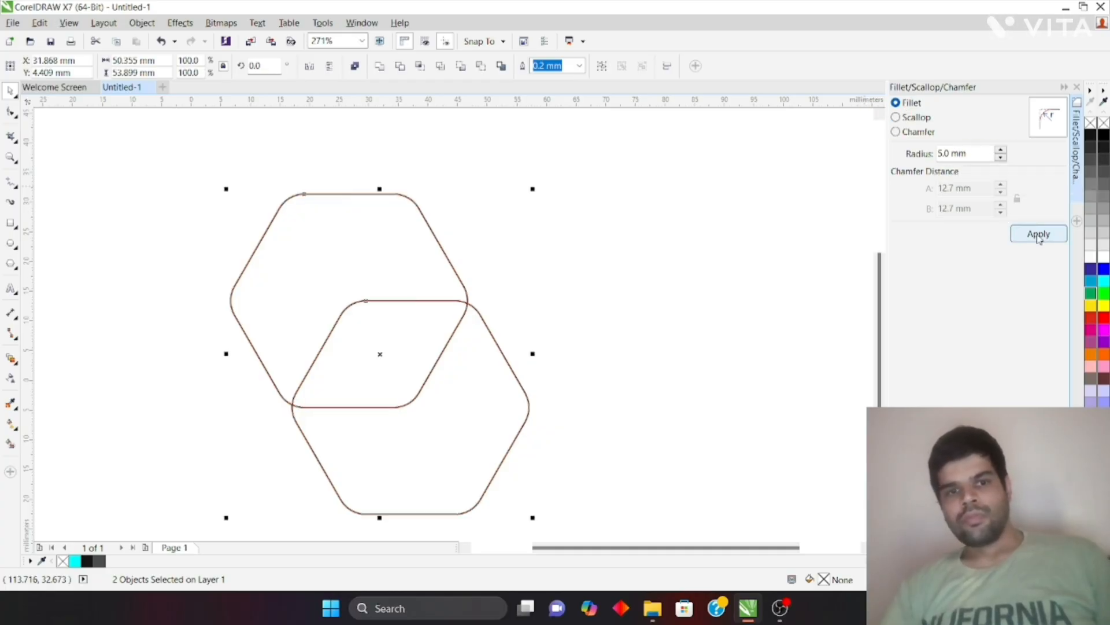
{"action": "left_click", "coordinate": [1077, 87]}
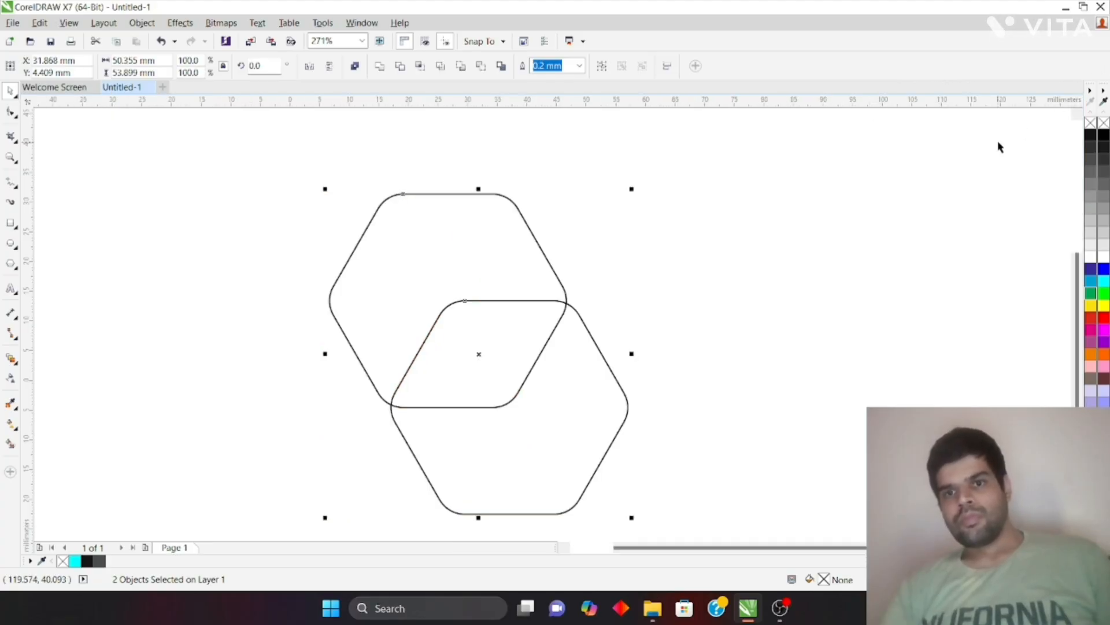
{"action": "left_click", "coordinate": [832, 241]}
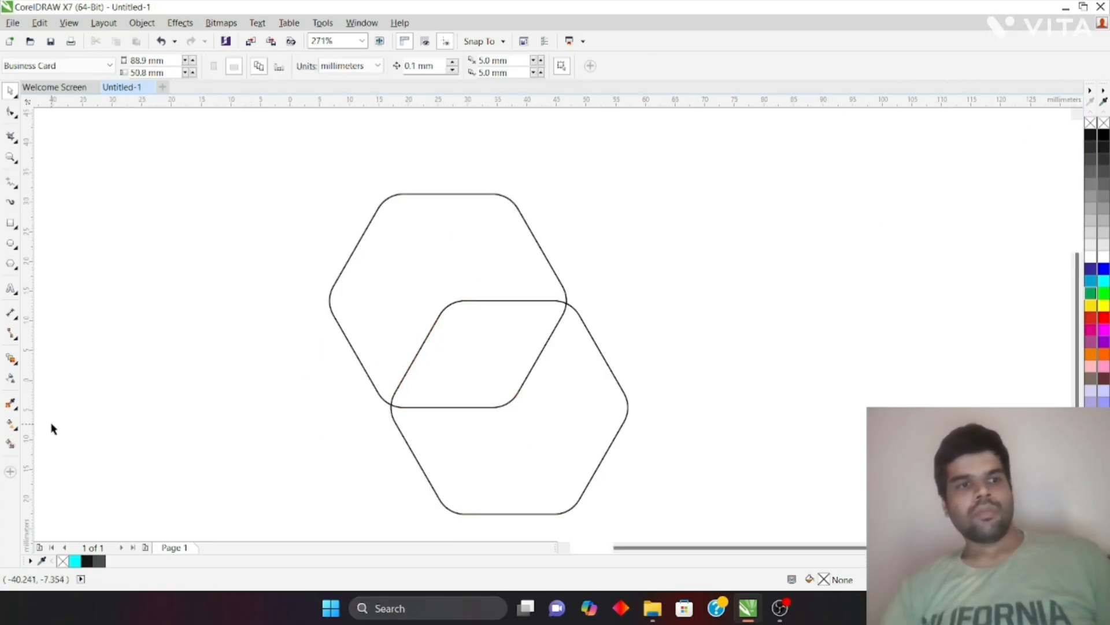
- Blend the upper rounded hexagon into the lower one using 10 blend steps
{"action": "left_click", "coordinate": [16, 365]}
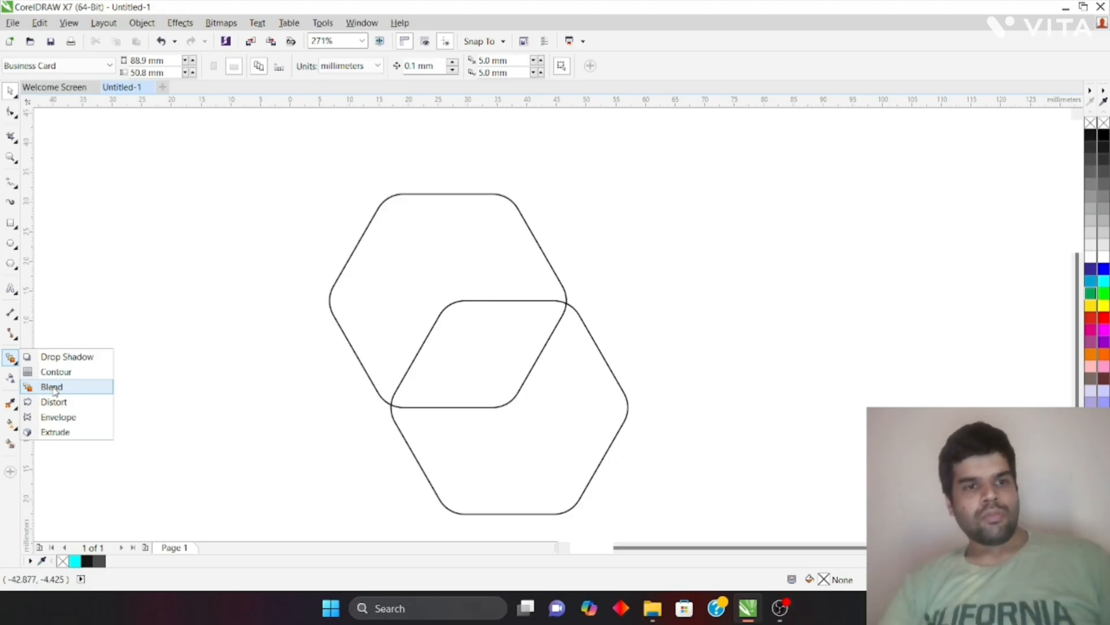
{"action": "left_click", "coordinate": [52, 387]}
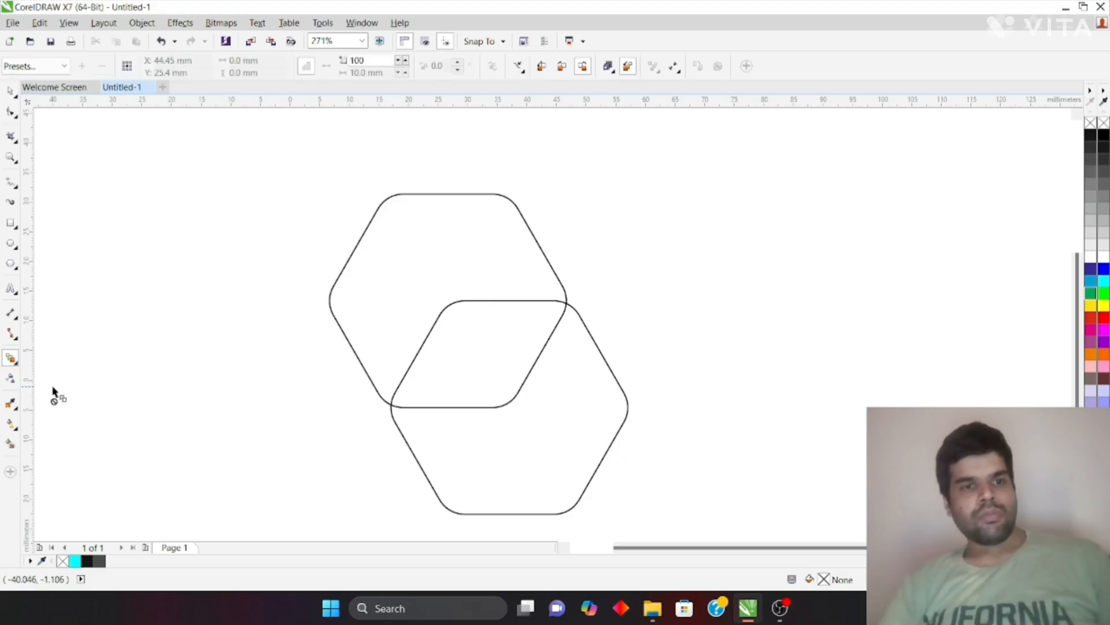
{"action": "left_click", "coordinate": [420, 250]}
{"action": "left_click_drag", "start_coordinate": [421, 250], "coordinate": [503, 379]}
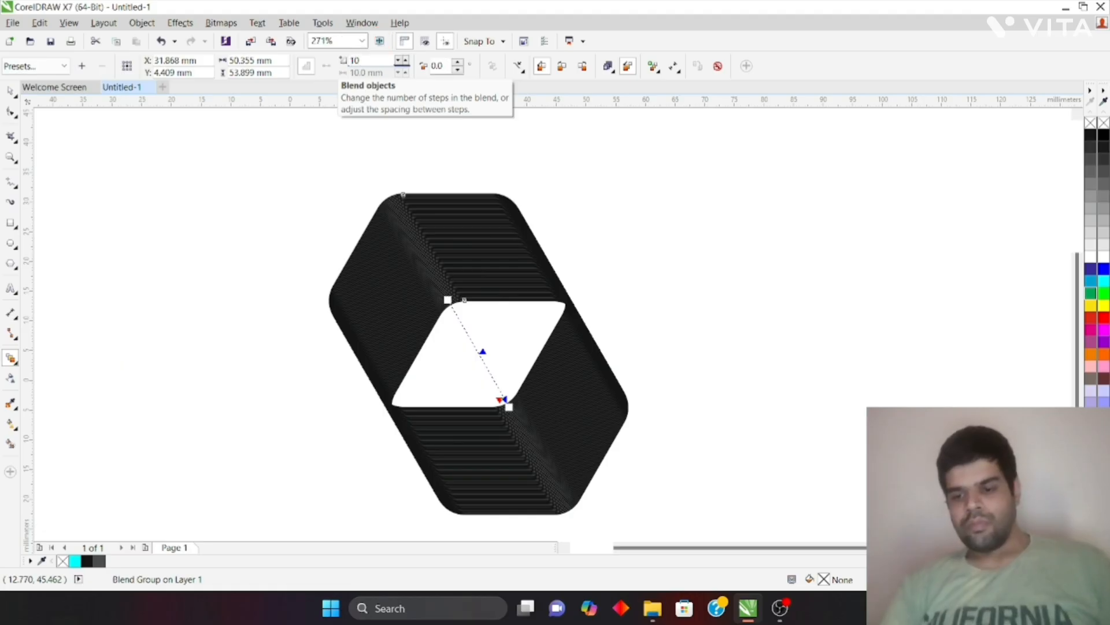
{"action": "key", "text": "Return"}
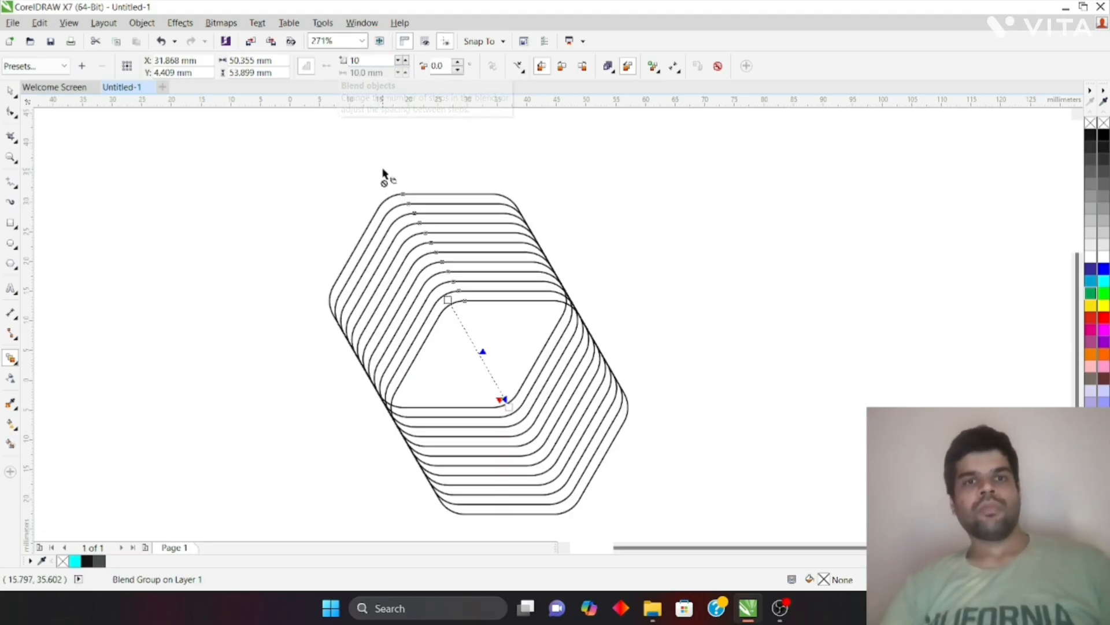
- Break the blend group of hexagons apart
{"action": "left_click", "coordinate": [11, 94]}
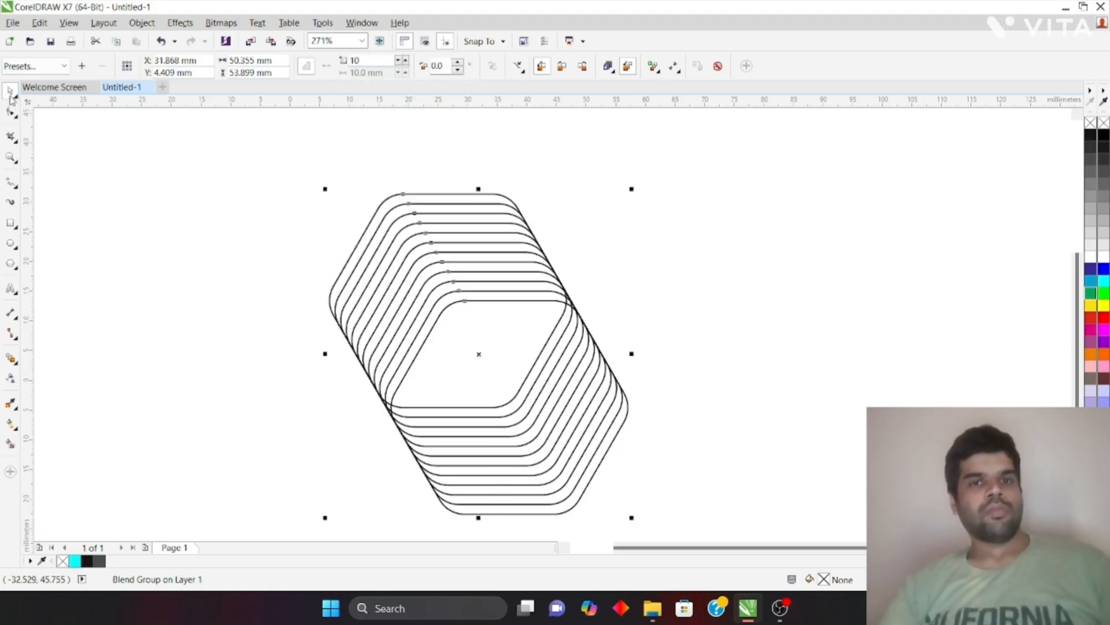
{"action": "right_click", "coordinate": [525, 266]}
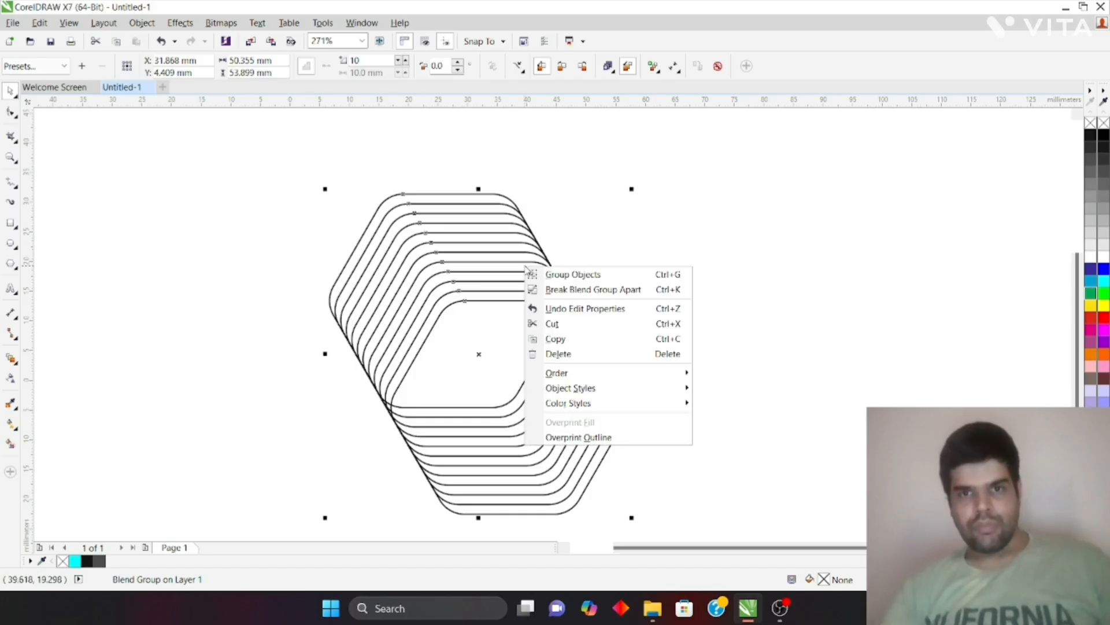
{"action": "left_click", "coordinate": [581, 295]}
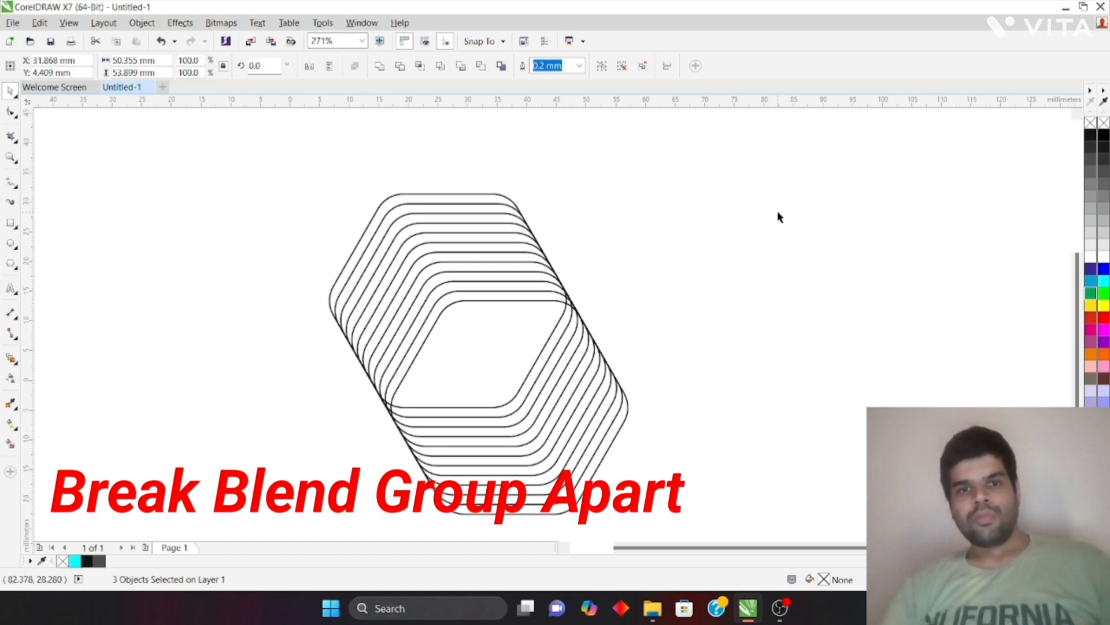
- Ungroup all objects in the group of intermediate hexagons and clear the selection
{"action": "left_click", "coordinate": [454, 242]}
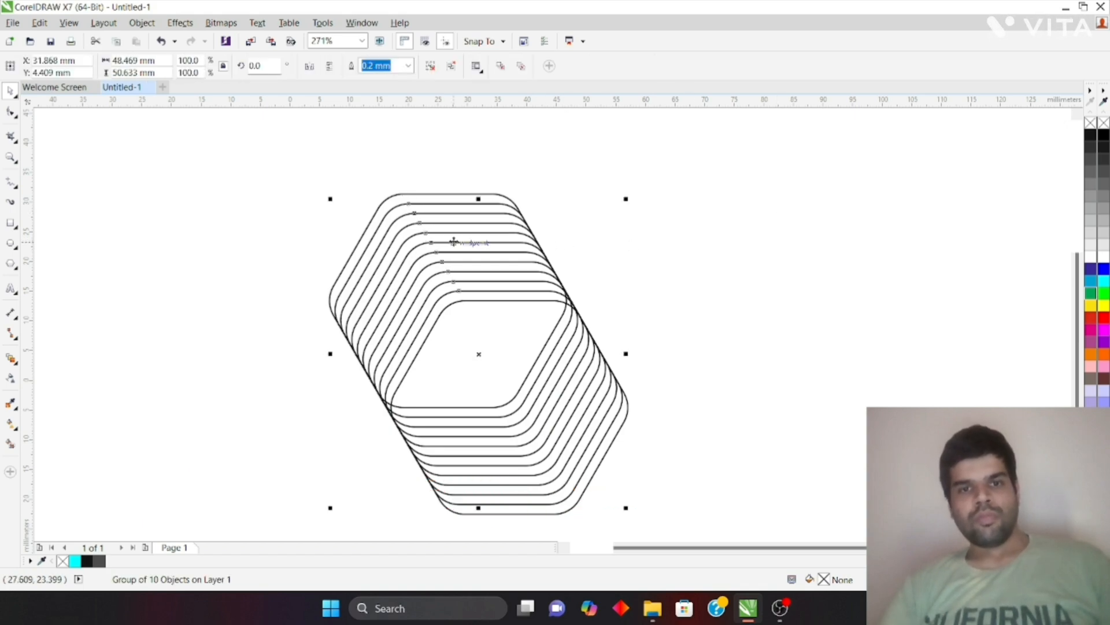
{"action": "left_click", "coordinate": [453, 242]}
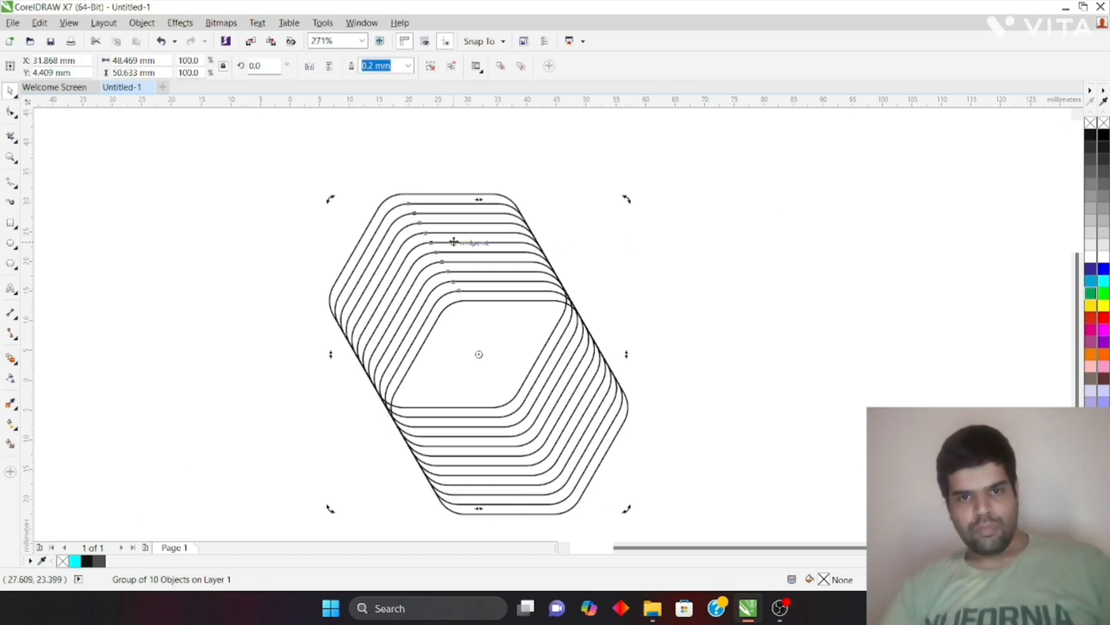
{"action": "right_click", "coordinate": [453, 242]}
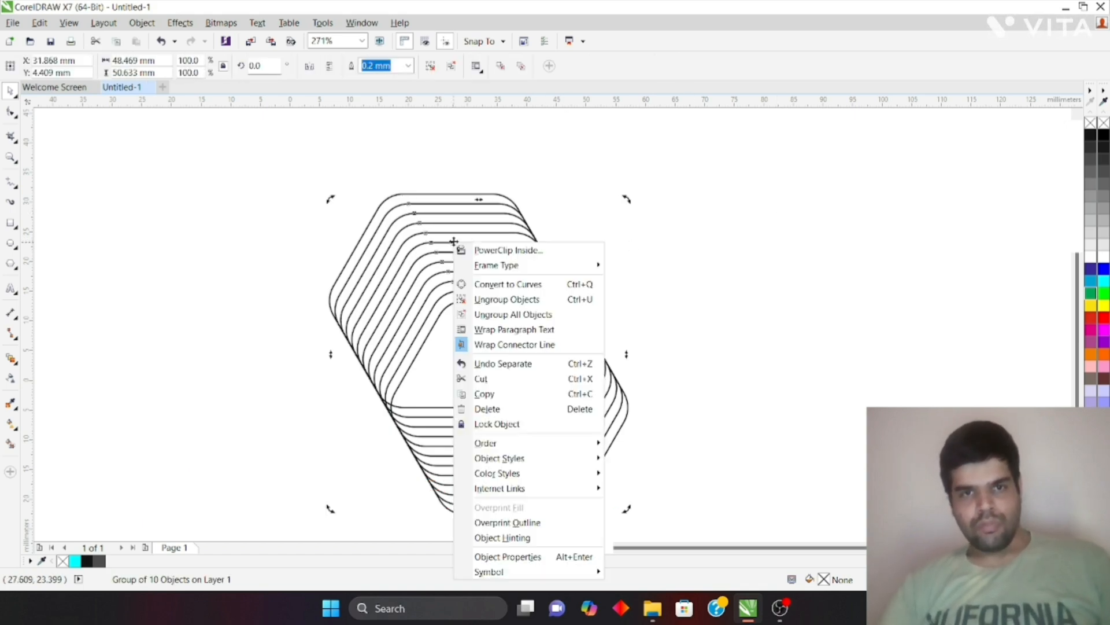
{"action": "left_click", "coordinate": [522, 316]}
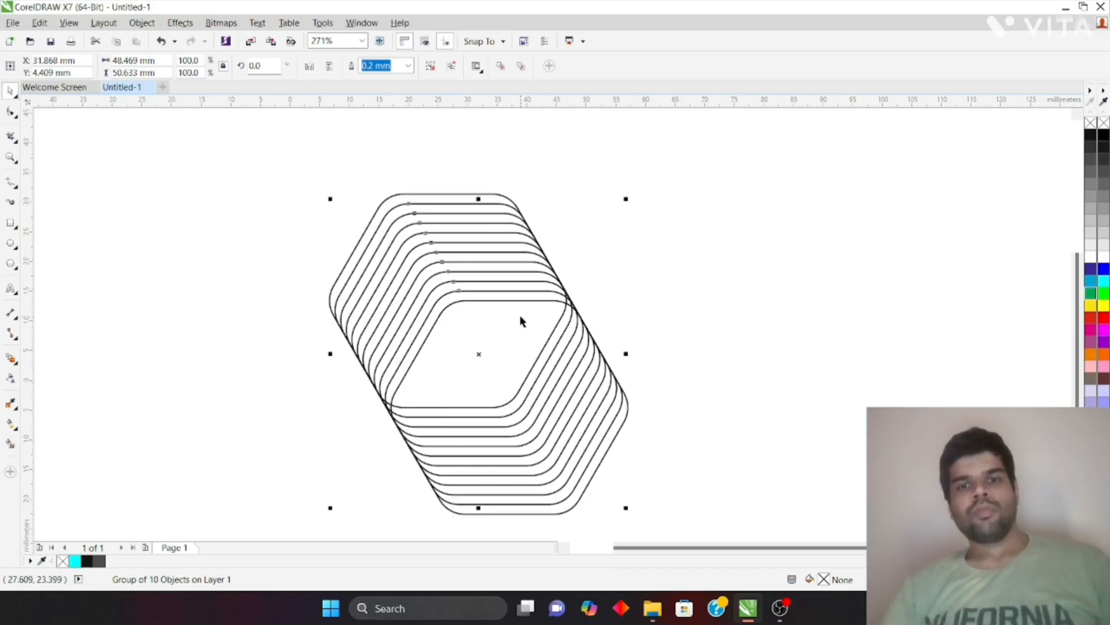
{"action": "left_click", "coordinate": [797, 241]}
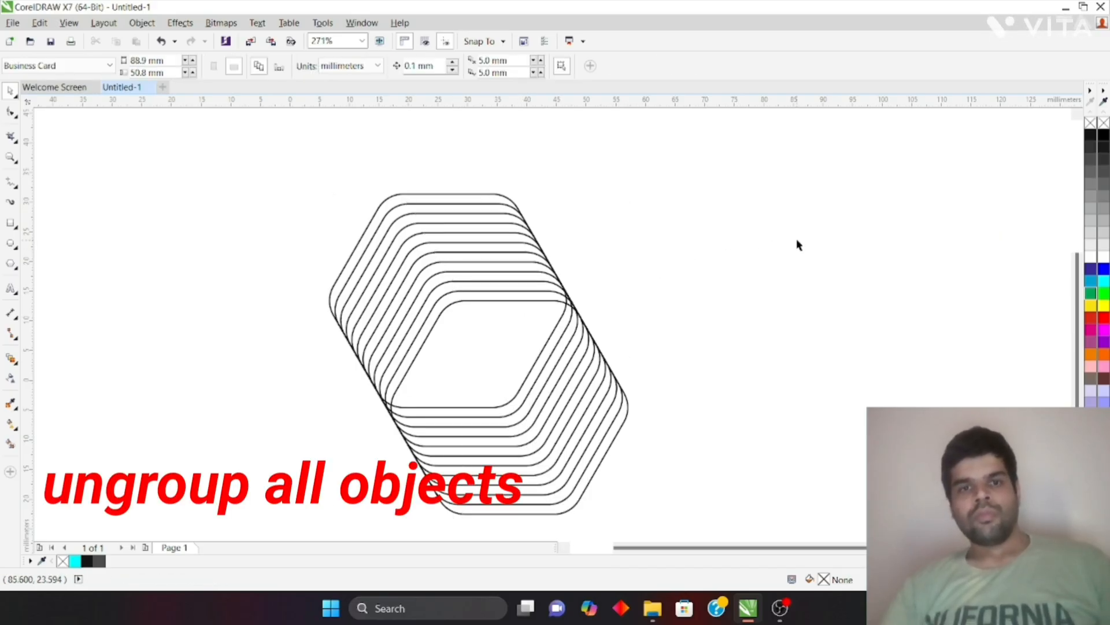
- Delete the two intermediate hexagon outlines directly below the uppermost hexagon
{"action": "left_click", "coordinate": [488, 205]}
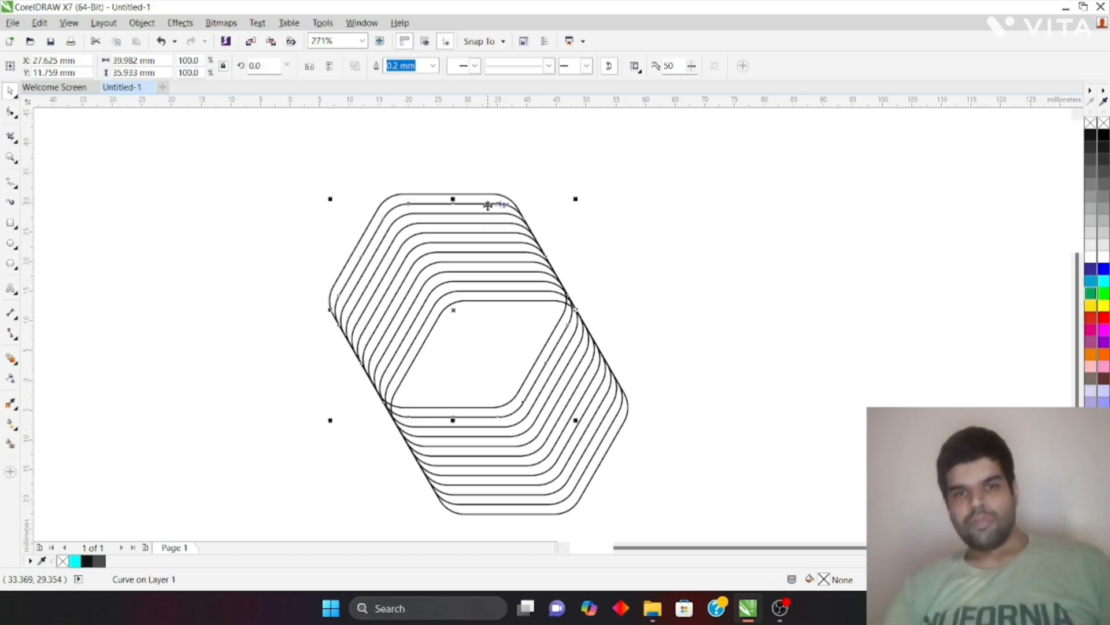
{"action": "key", "text": "Delete"}
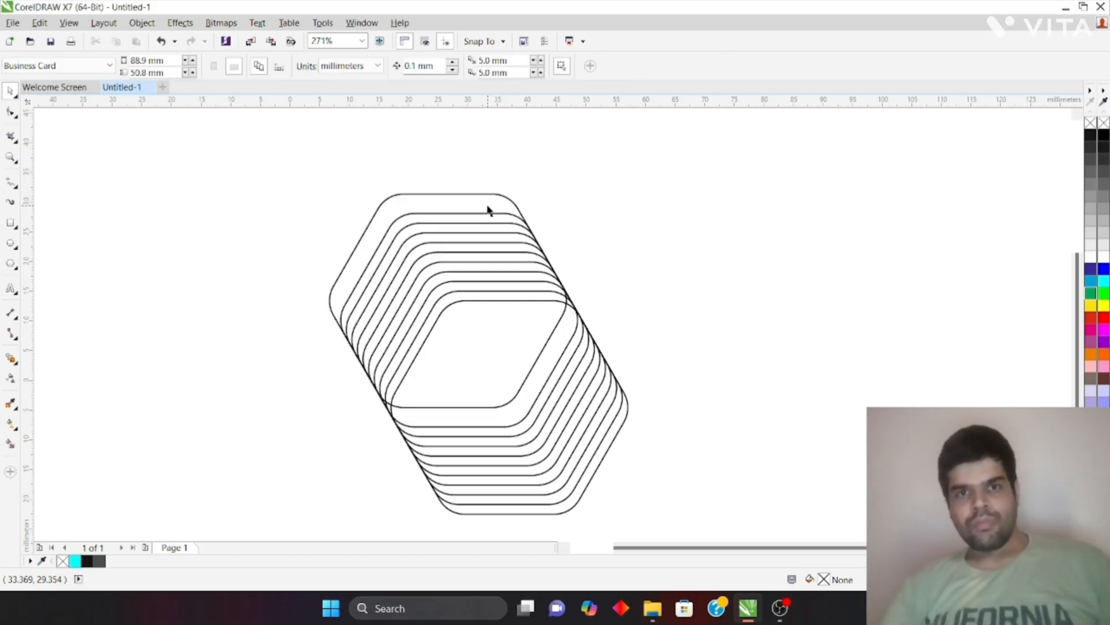
{"action": "left_click", "coordinate": [490, 215]}
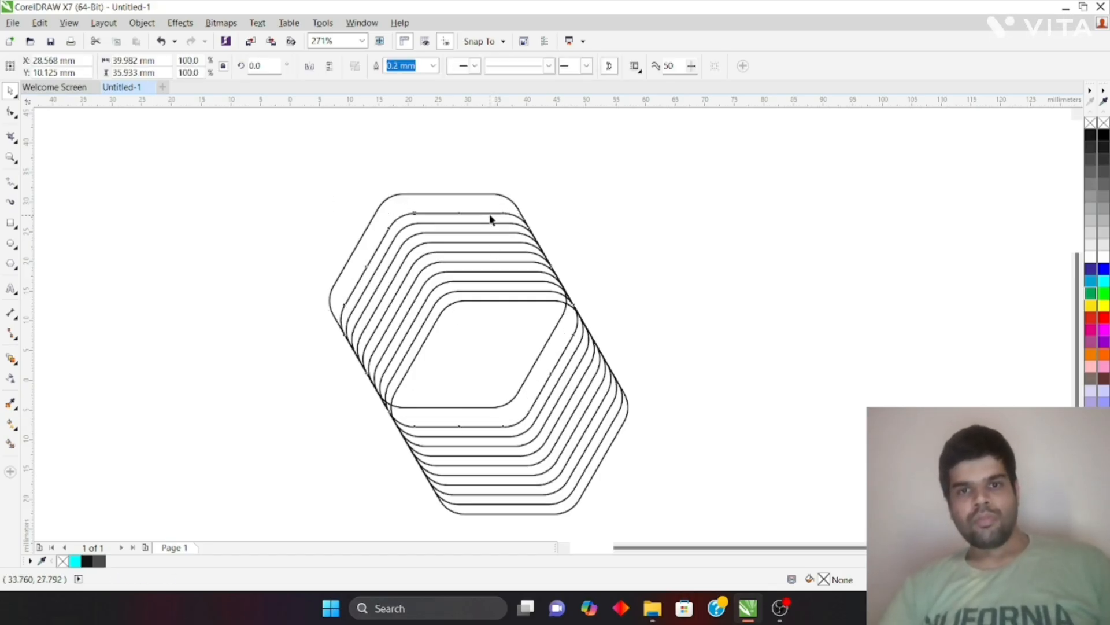
{"action": "left_click", "coordinate": [490, 214]}
{"action": "key", "text": "Delete"}
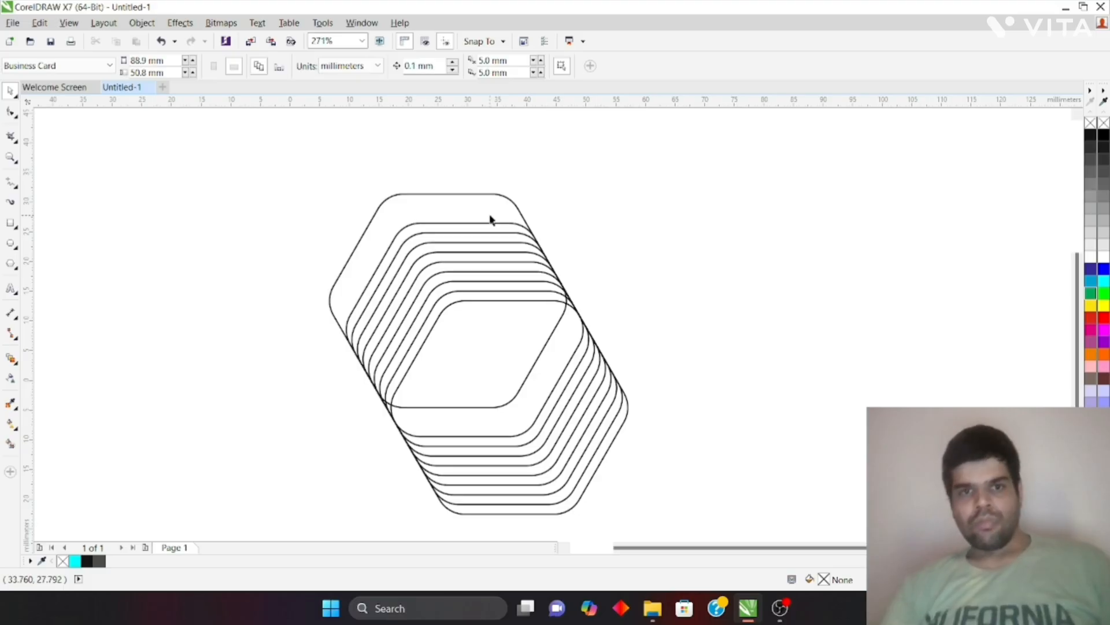
- Keep the next two intermediate hexagons and delete the two outlines directly below that pair
{"action": "left_click", "coordinate": [479, 242]}
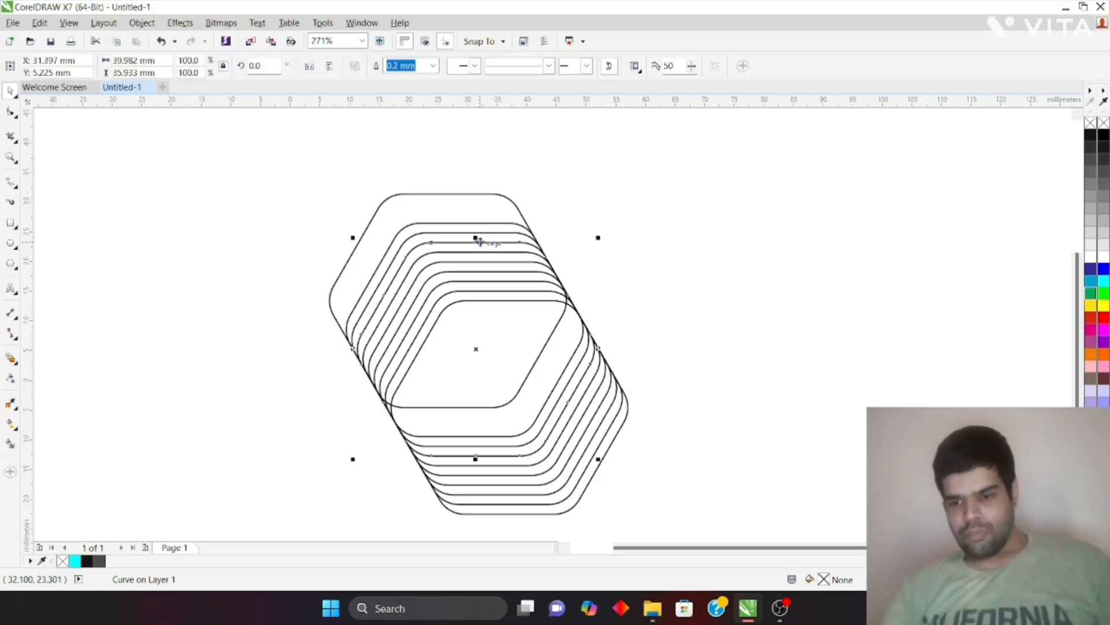
{"action": "key", "text": "Delete"}
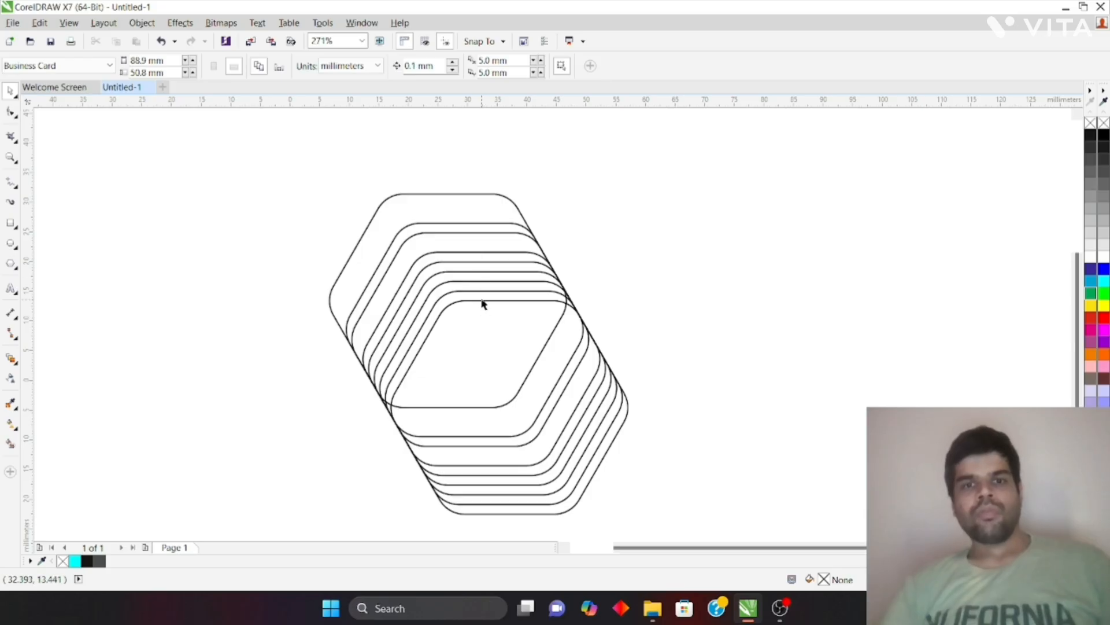
{"action": "left_click", "coordinate": [489, 271]}
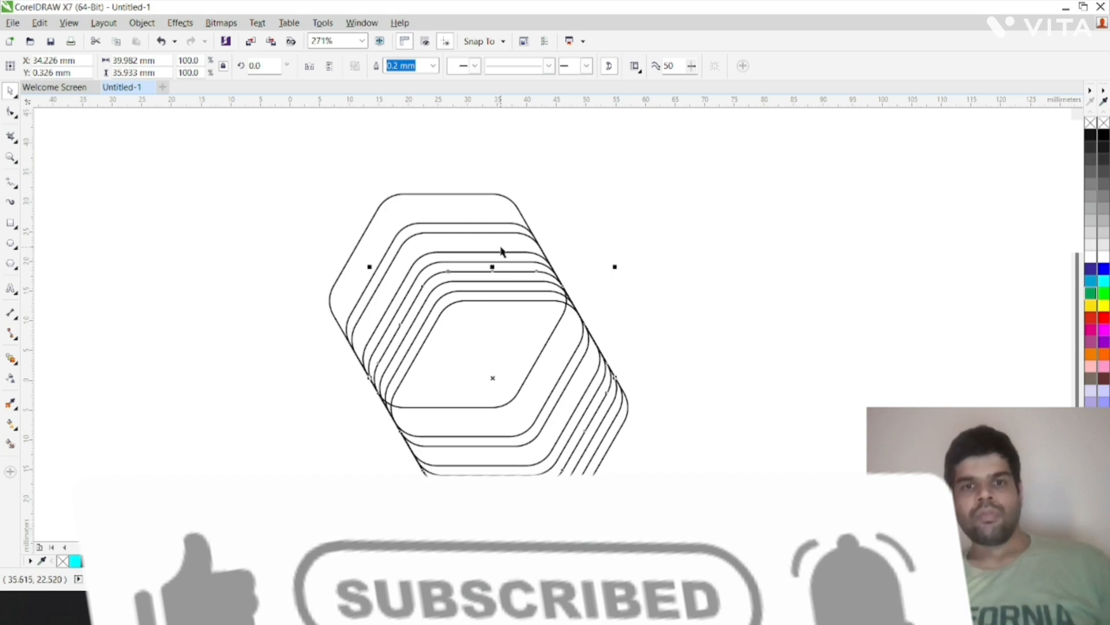
{"action": "left_click", "coordinate": [501, 254]}
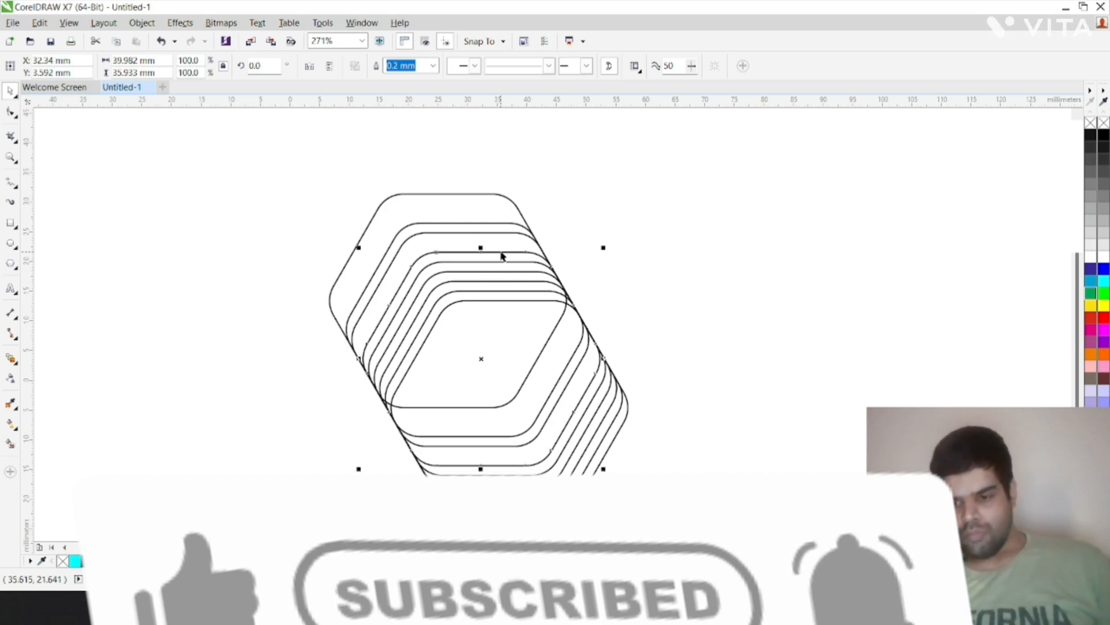
{"action": "key", "text": "Delete"}
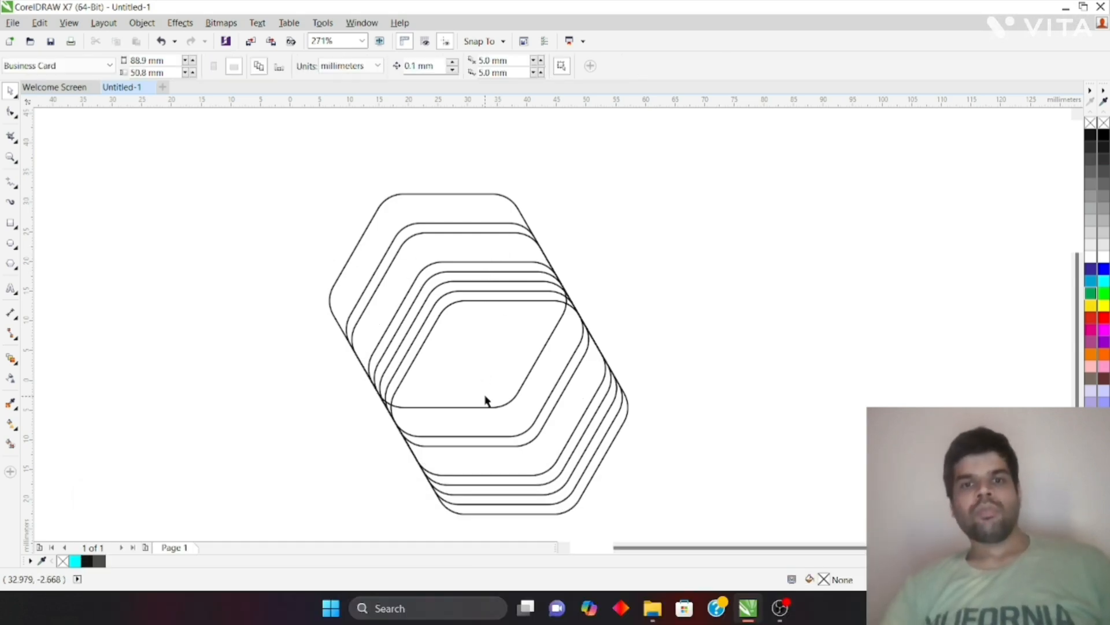
- Delete the three lowest hexagon outlines so that only the upper five outlines remain
{"action": "left_click", "coordinate": [518, 311]}
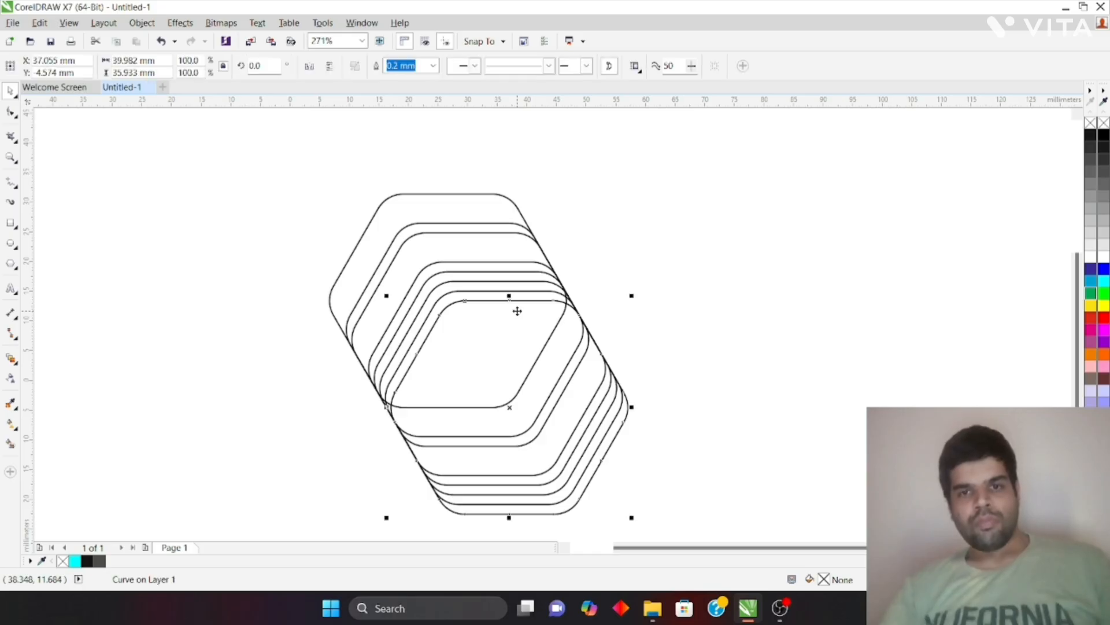
{"action": "key", "text": "Delete"}
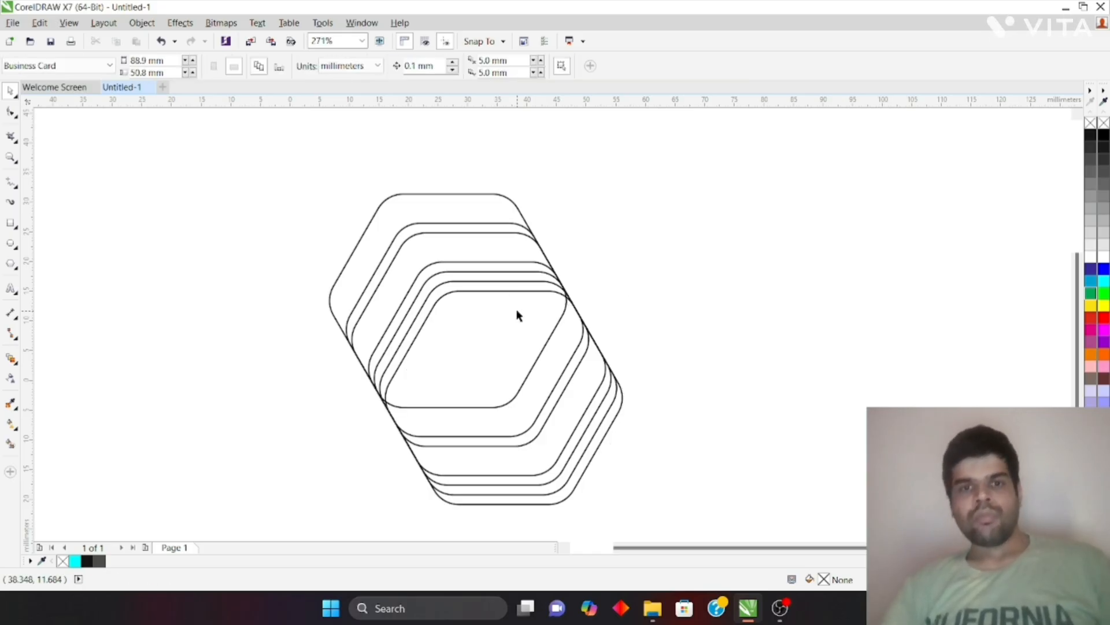
{"action": "left_click", "coordinate": [518, 311]}
{"action": "key", "text": "Delete"}
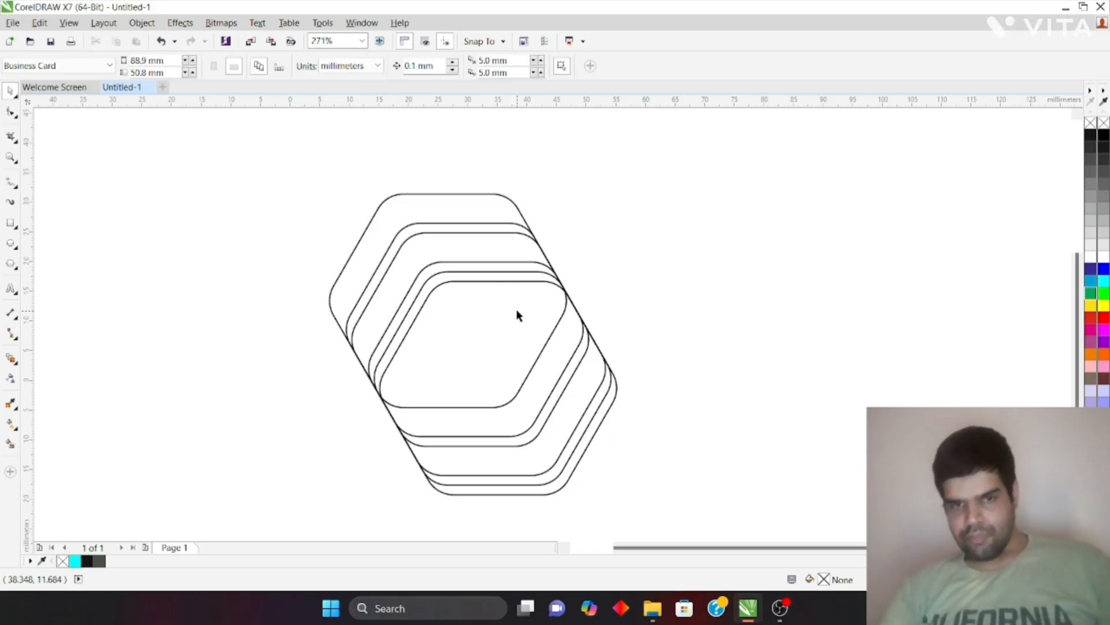
{"action": "left_click", "coordinate": [518, 312]}
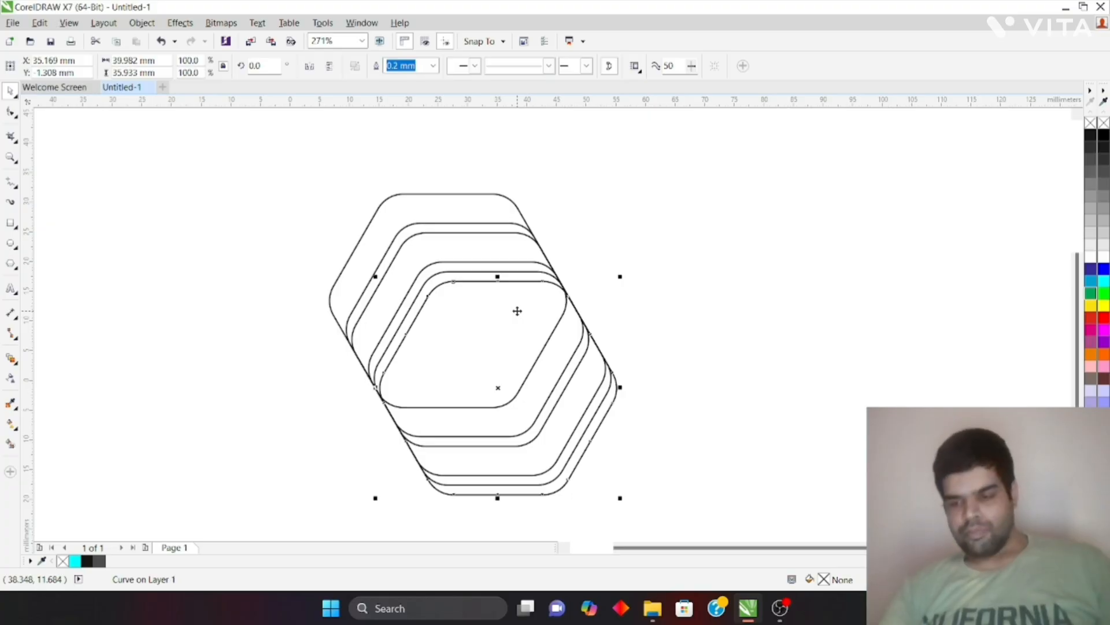
{"action": "key", "text": "Delete"}
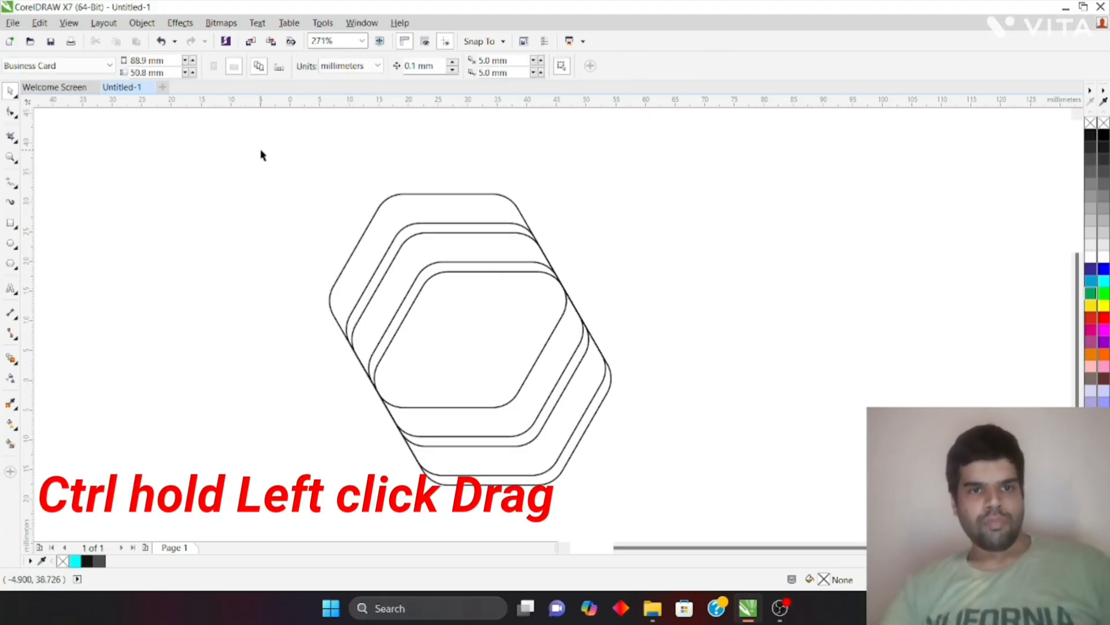
- Group the five remaining hexagon outlines and add two copies of the group rotated in 120° steps about the uppermost hexagon's centre
{"action": "left_click_drag", "start_coordinate": [262, 155], "coordinate": [679, 371]}
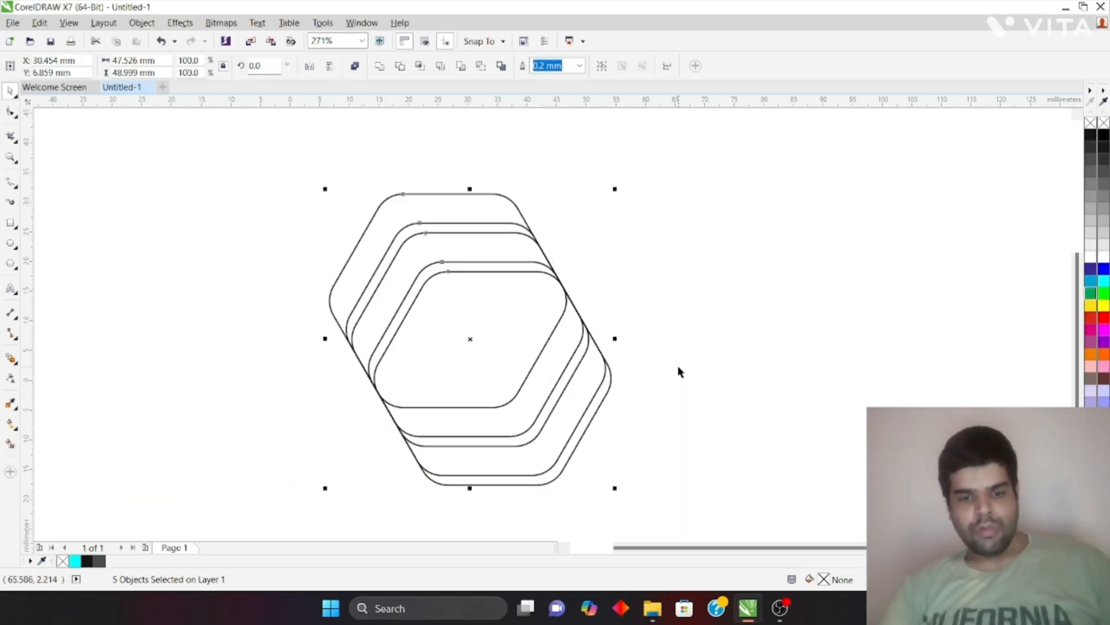
{"action": "key", "text": "ctrl+g"}
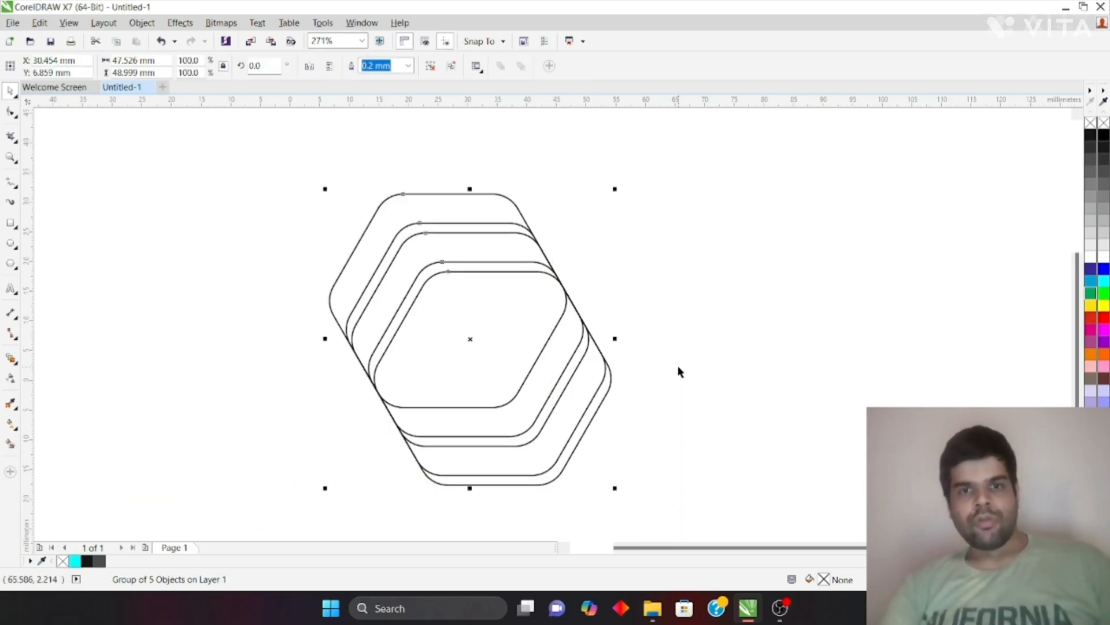
{"action": "left_click", "coordinate": [469, 340]}
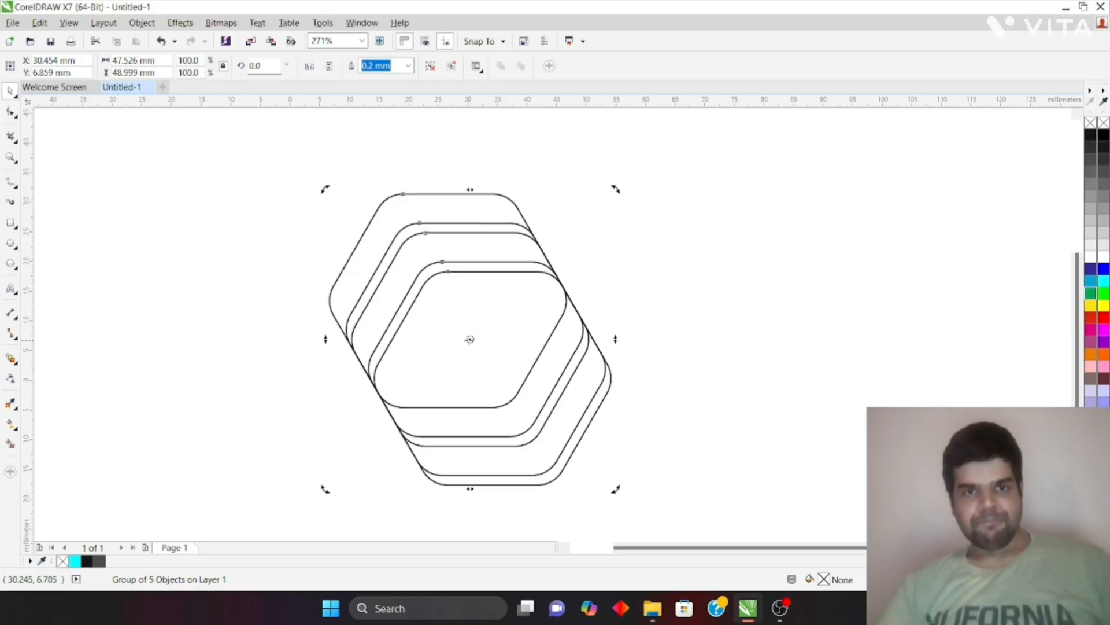
{"action": "mouse_move", "coordinate": [469, 340]}
{"action": "left_mouse_down"}
{"action": "mouse_move", "coordinate": [455, 291]}
{"action": "mouse_move", "coordinate": [447, 301]}
{"action": "left_mouse_up"}
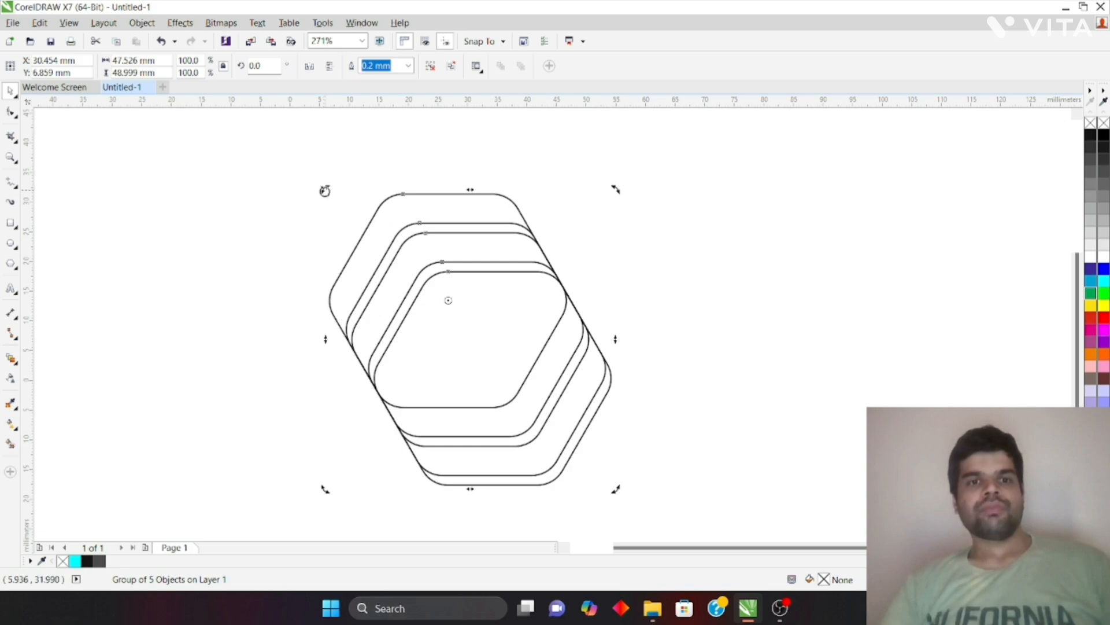
{"action": "left_click_drag", "start_coordinate": [325, 191], "coordinate": [436, 370]}
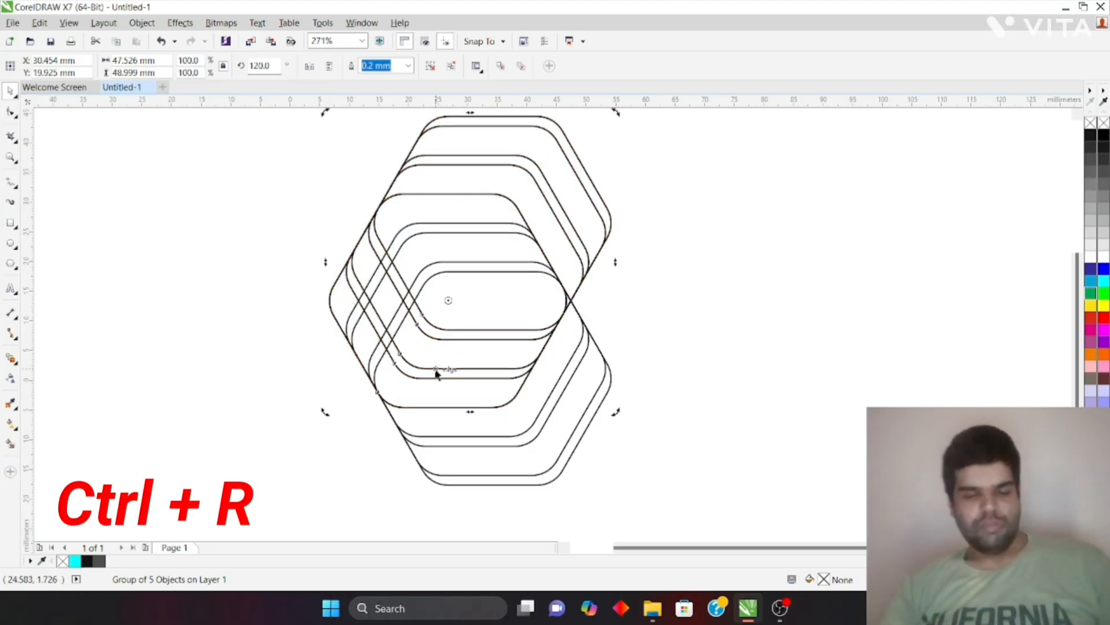
{"action": "key", "text": "ctrl+r"}
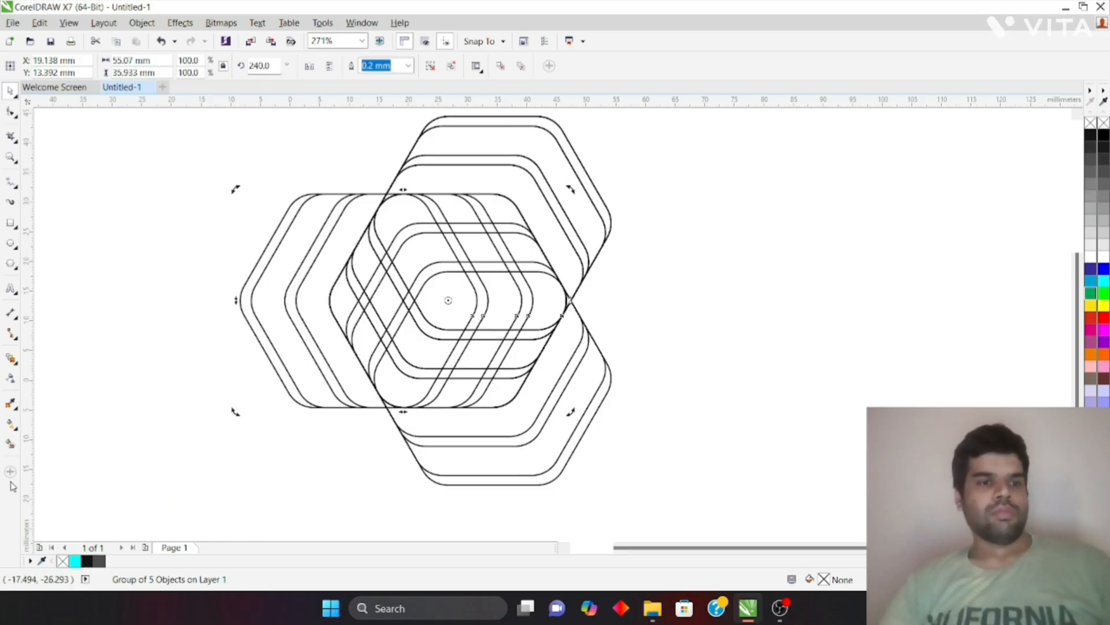
- Set the Smart Fill colour to yellow and fill the upper-left region and the three wide top-row regions of the central hexagon
{"action": "left_click", "coordinate": [11, 443]}
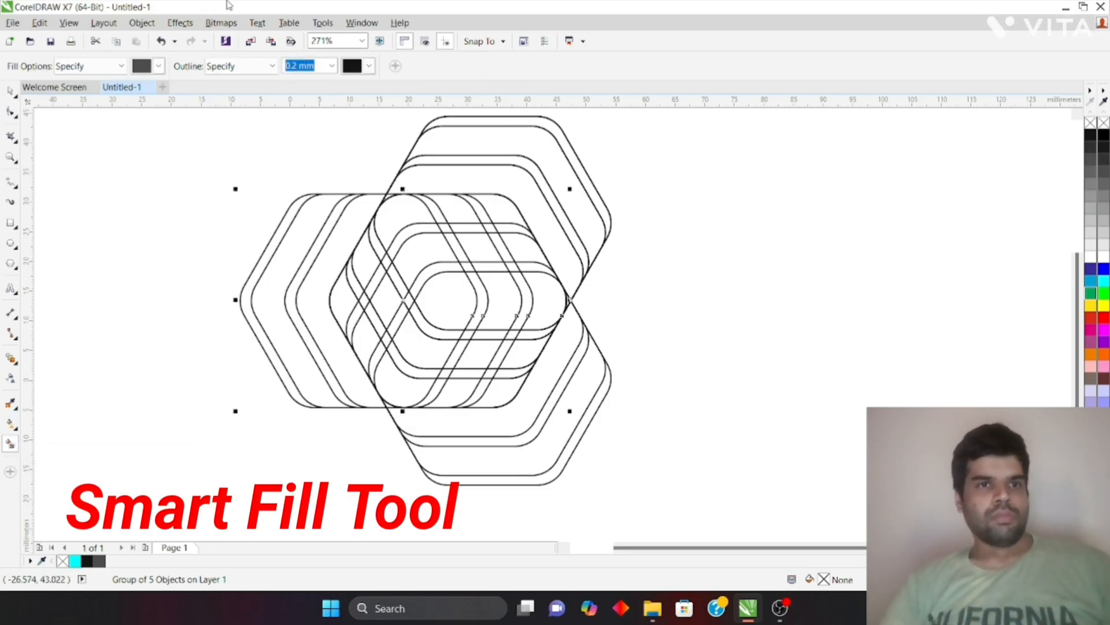
{"action": "left_click", "coordinate": [159, 67]}
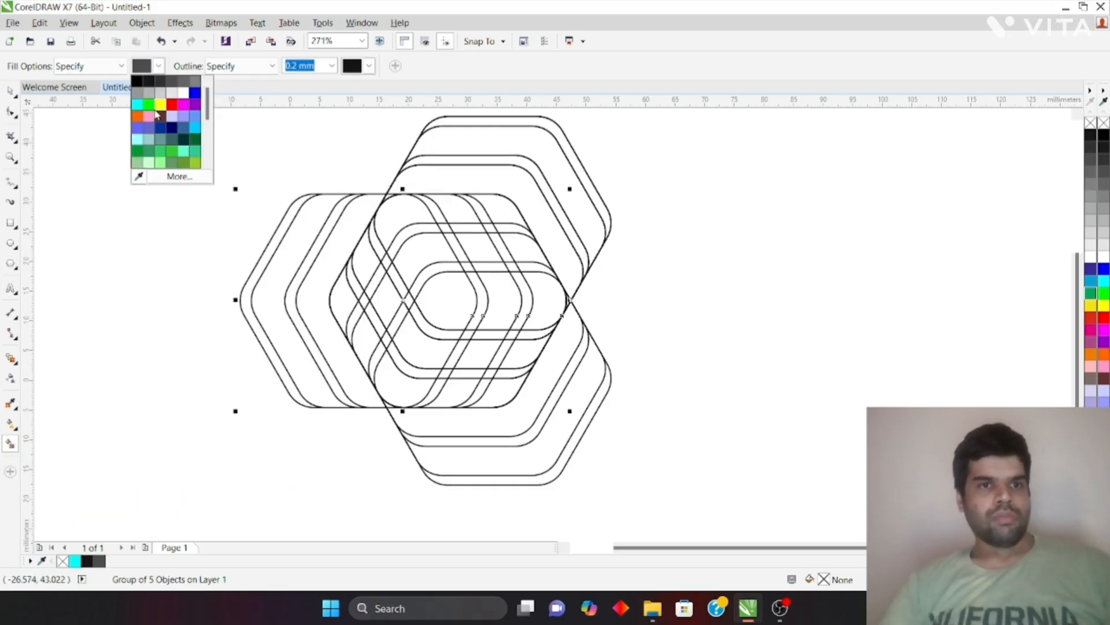
{"action": "left_click", "coordinate": [159, 107]}
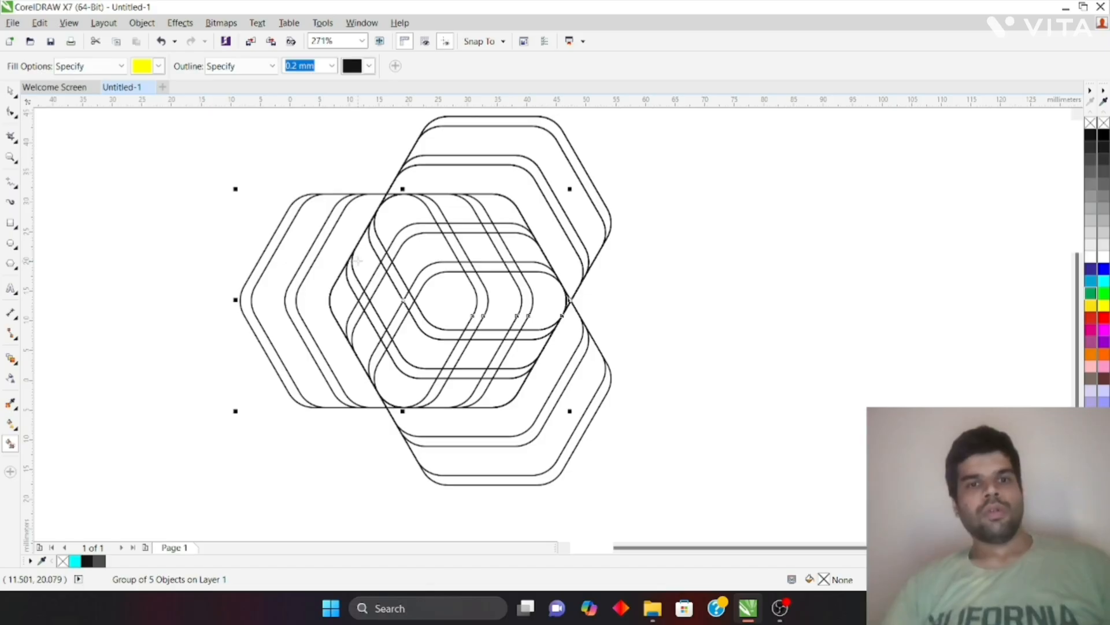
{"action": "left_click", "coordinate": [372, 258]}
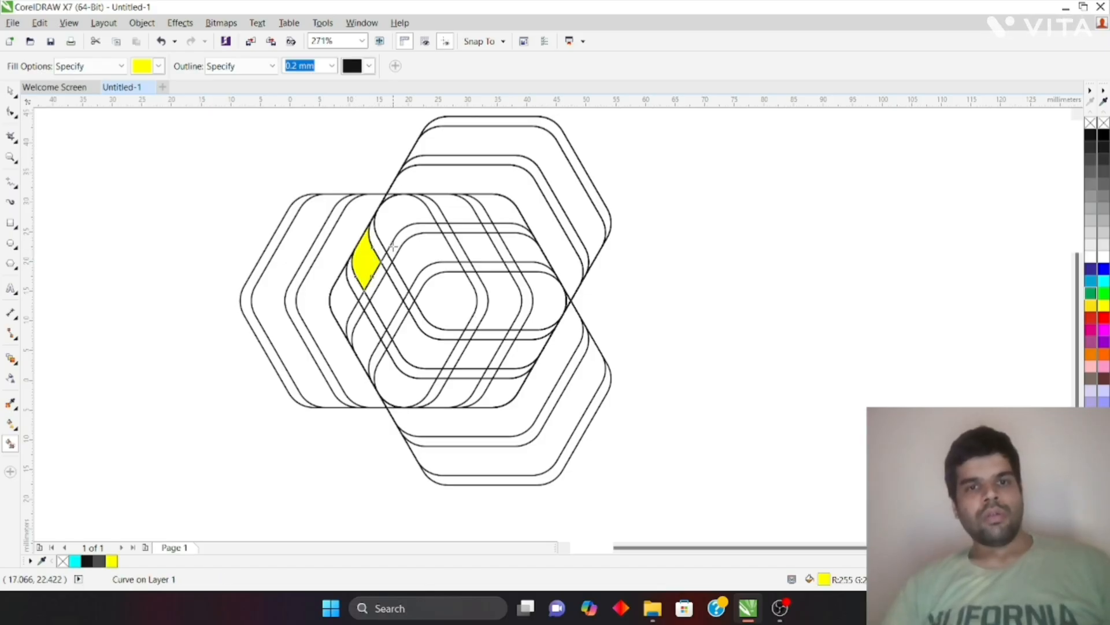
{"action": "left_click", "coordinate": [415, 209]}
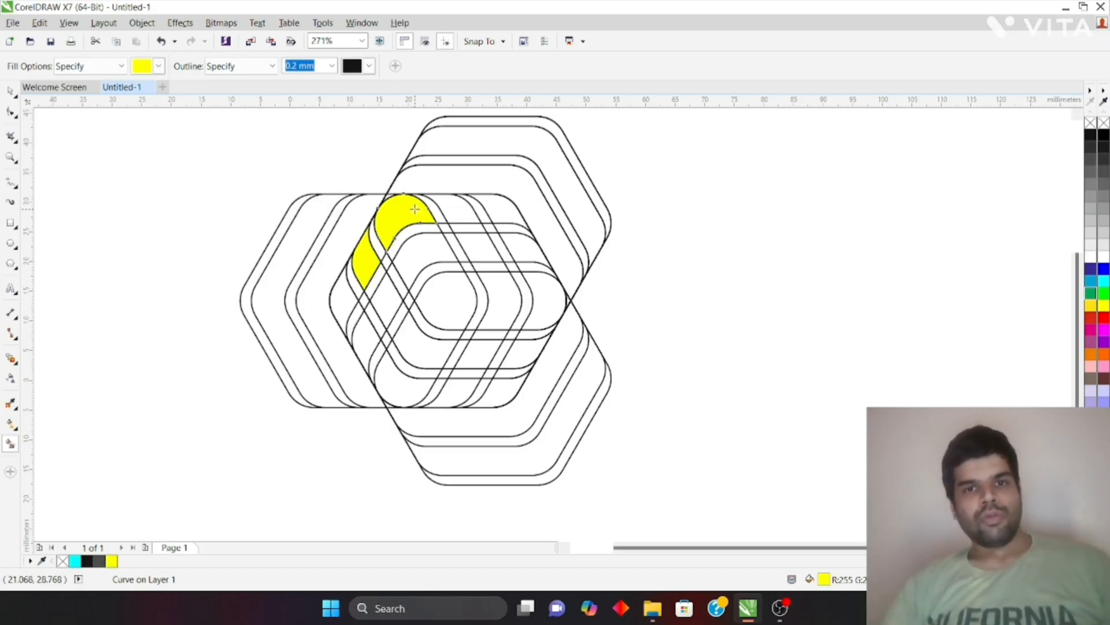
{"action": "left_click", "coordinate": [457, 214]}
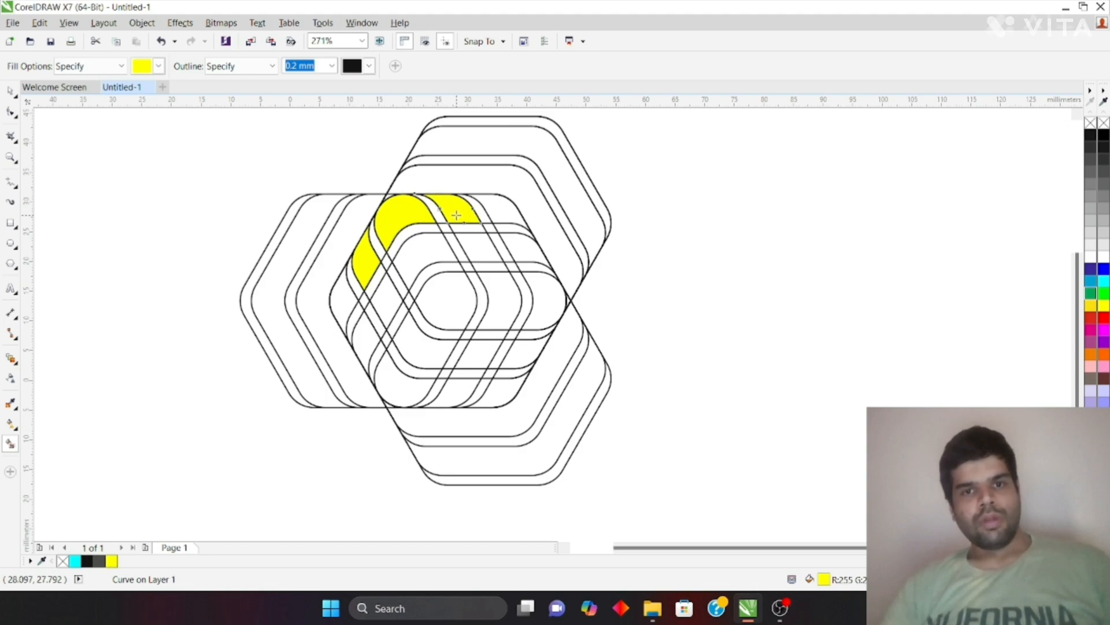
{"action": "left_click", "coordinate": [500, 214]}
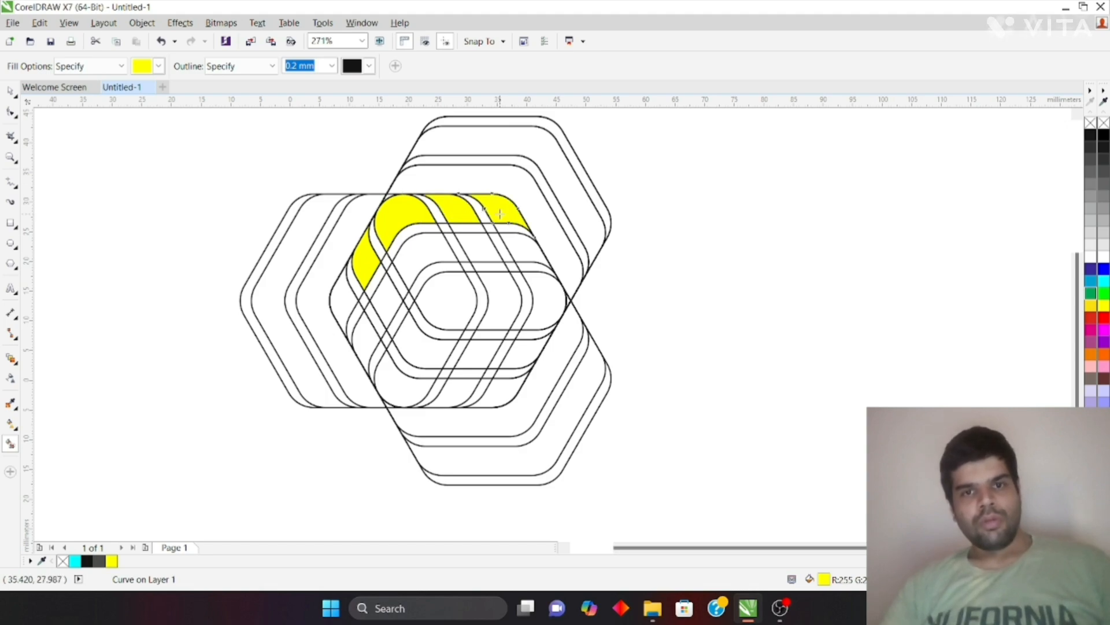
- Smart-fill the three wide second-row regions of the central hexagon and the three remaining regions towards its left corner with yellow
{"action": "left_click", "coordinate": [518, 244]}
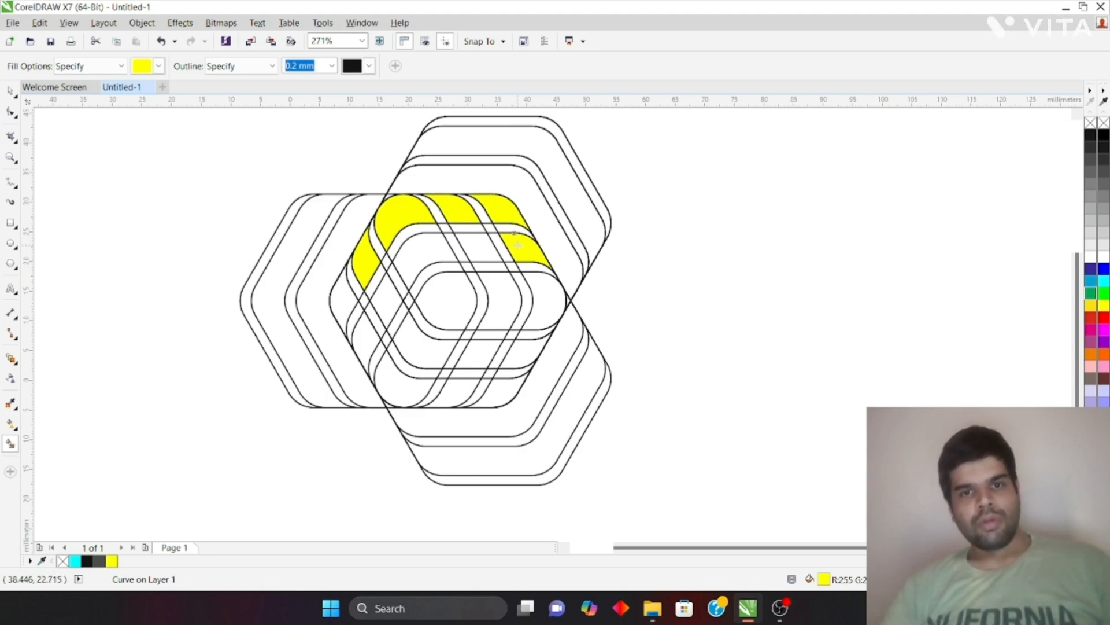
{"action": "left_click", "coordinate": [477, 250]}
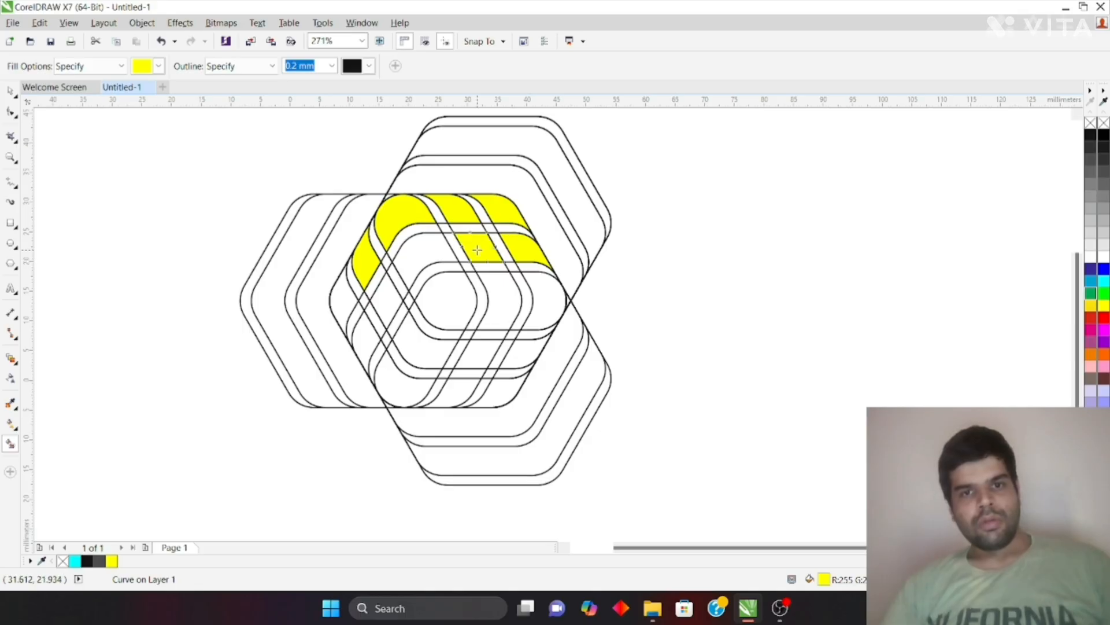
{"action": "left_click", "coordinate": [420, 254]}
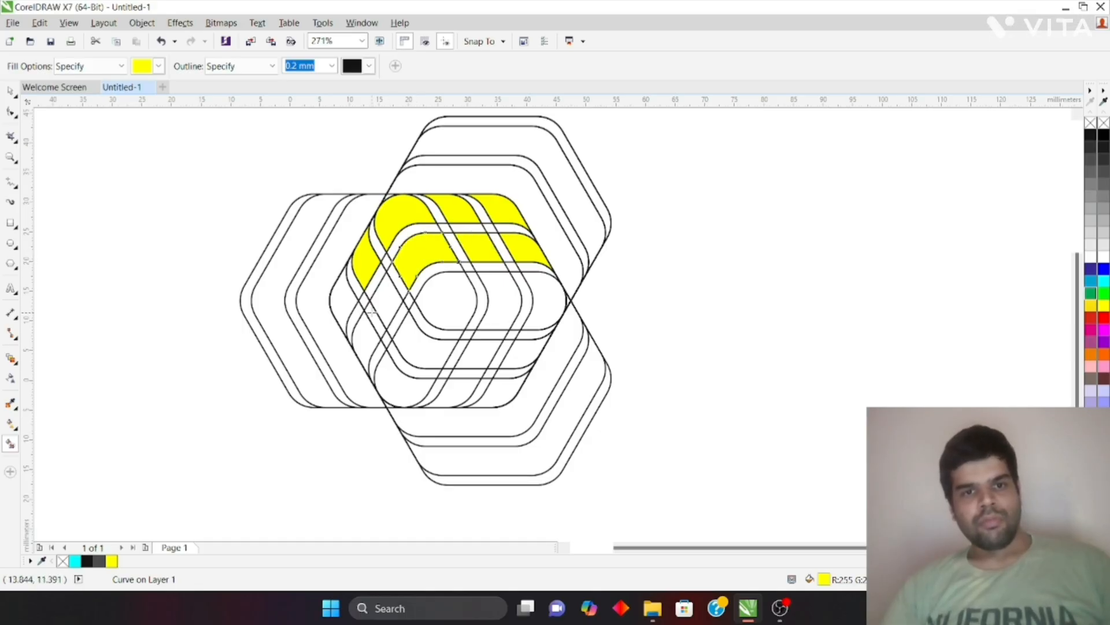
{"action": "left_click", "coordinate": [395, 302]}
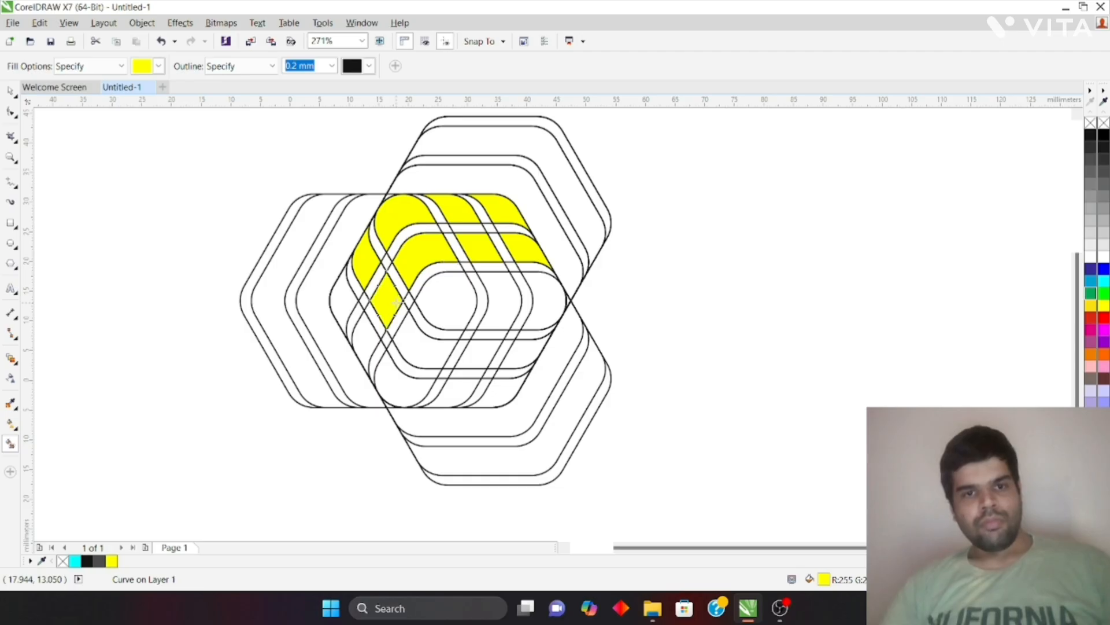
{"action": "left_click", "coordinate": [367, 332]}
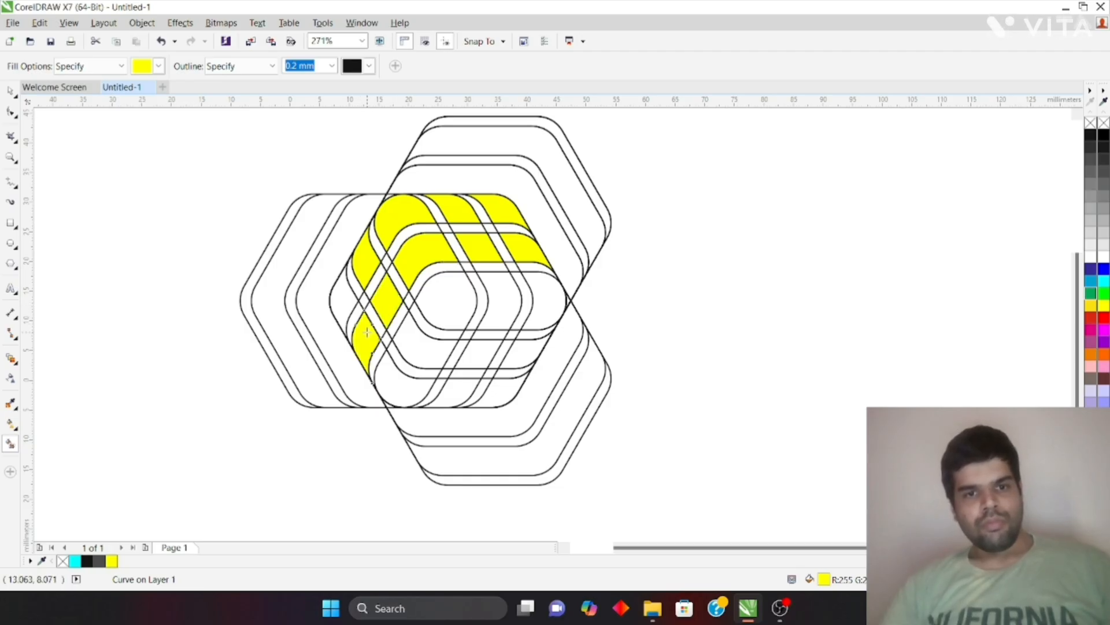
{"action": "left_click", "coordinate": [344, 303]}
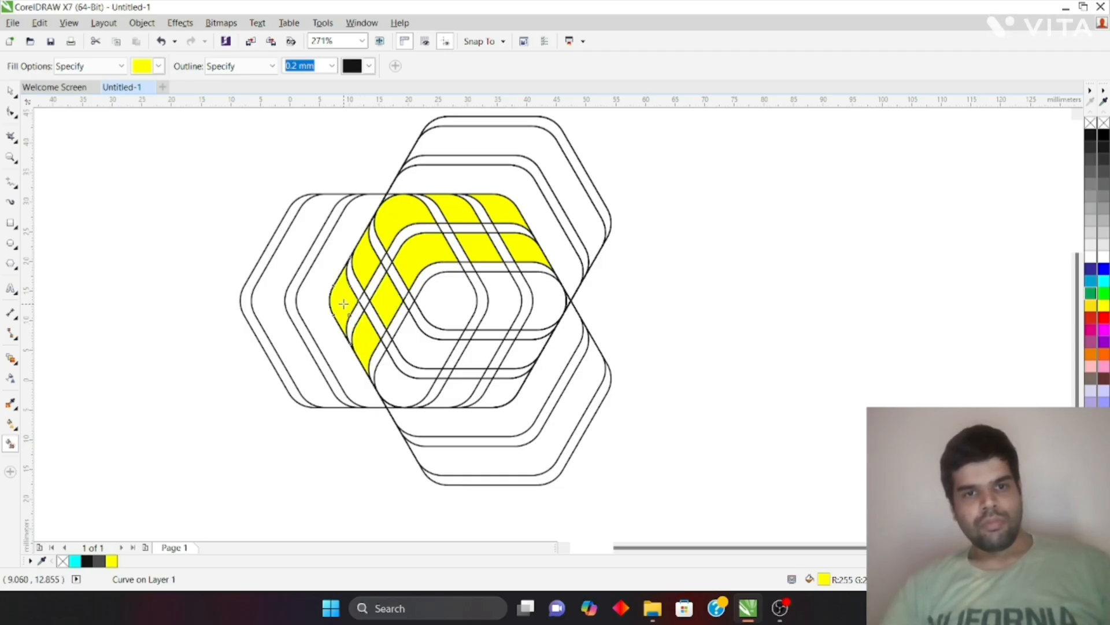
- Smart-fill the three wide regions of the central hexagon's middle row and the three in the row directly below with yellow
{"action": "left_click", "coordinate": [432, 352]}
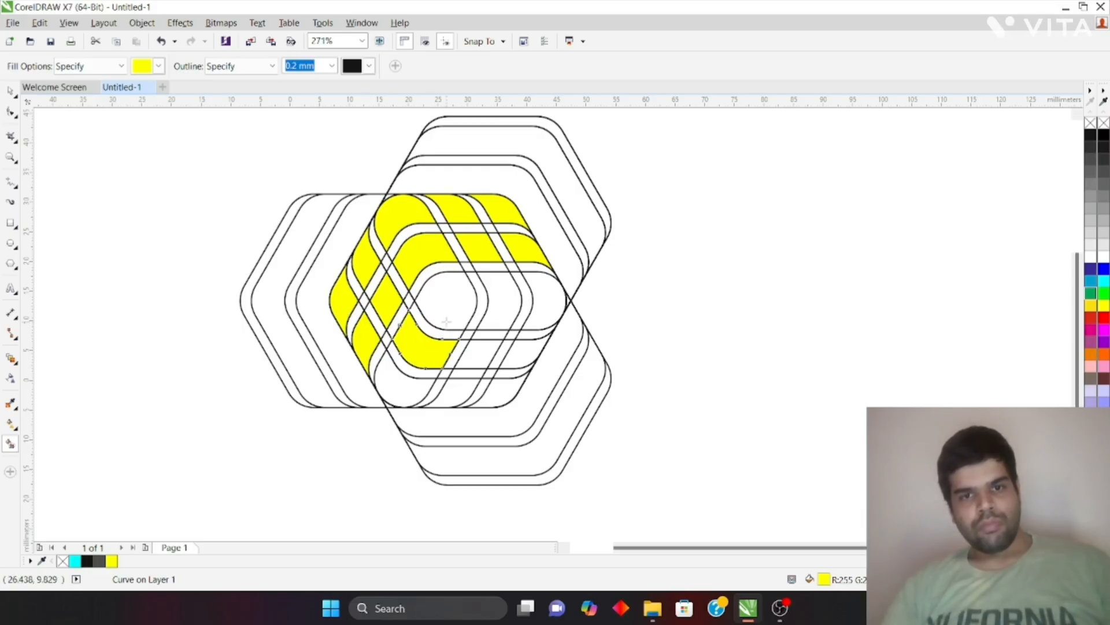
{"action": "left_click", "coordinate": [459, 302]}
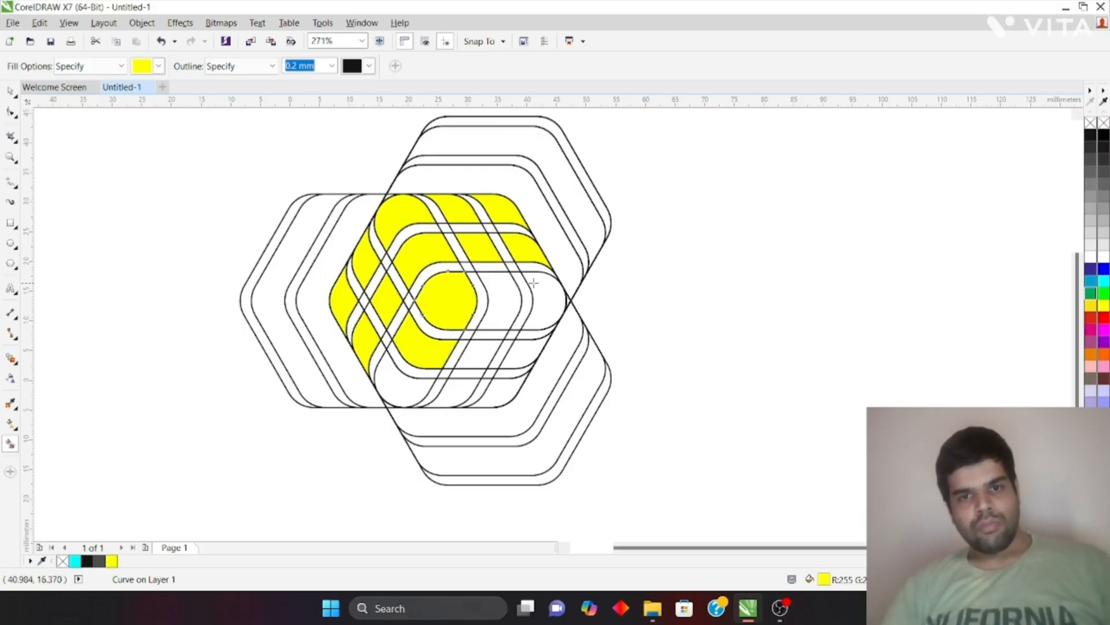
{"action": "left_click", "coordinate": [510, 301]}
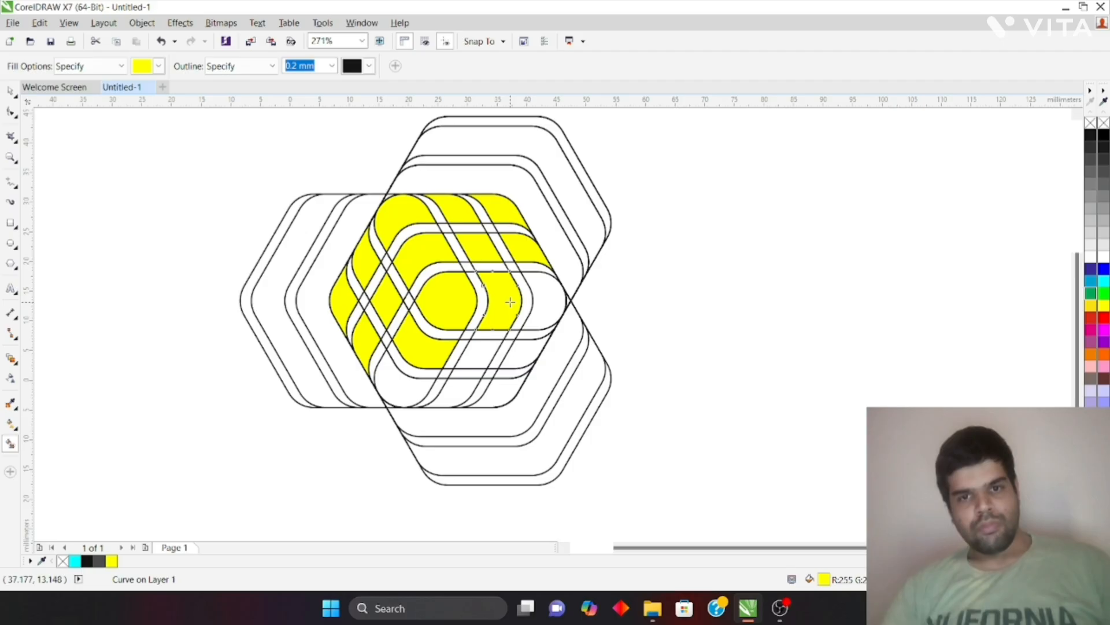
{"action": "left_click", "coordinate": [552, 303]}
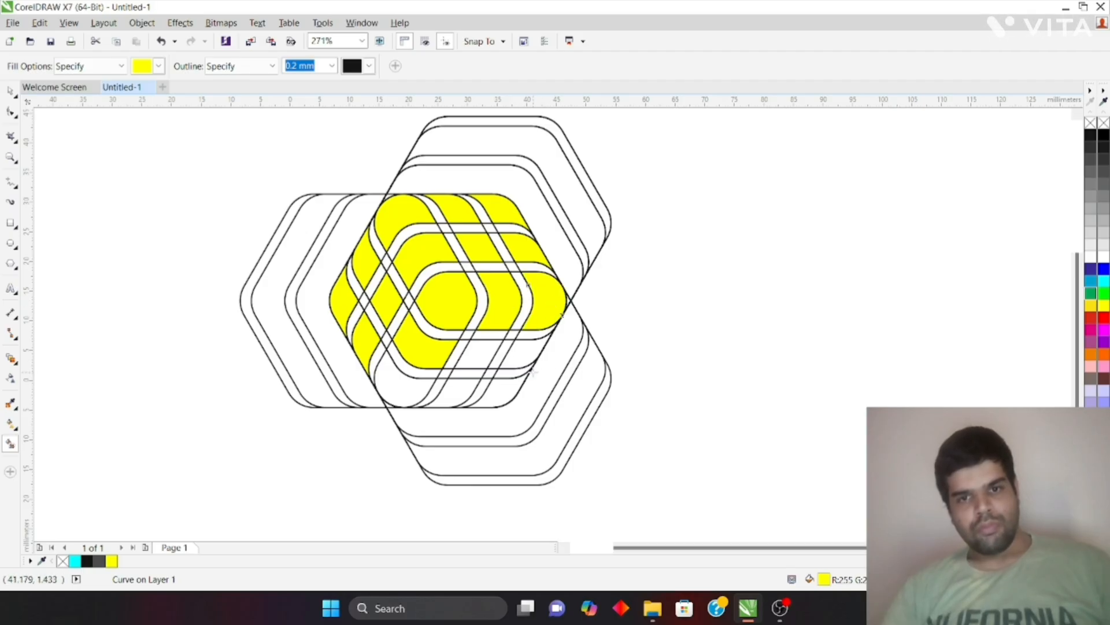
{"action": "left_click", "coordinate": [521, 353]}
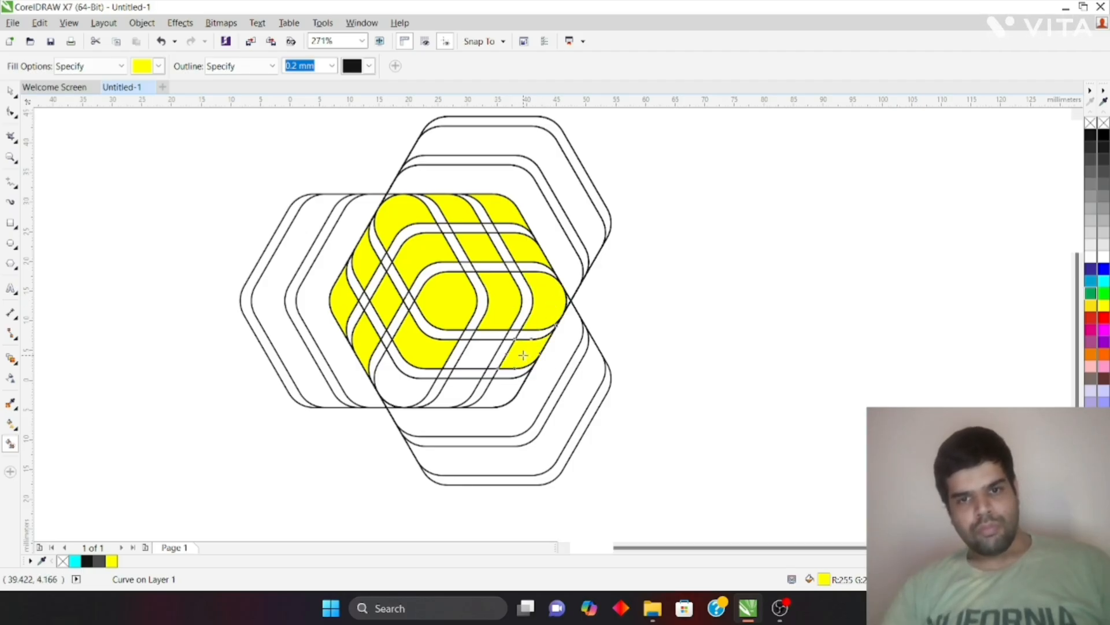
{"action": "left_click", "coordinate": [467, 355]}
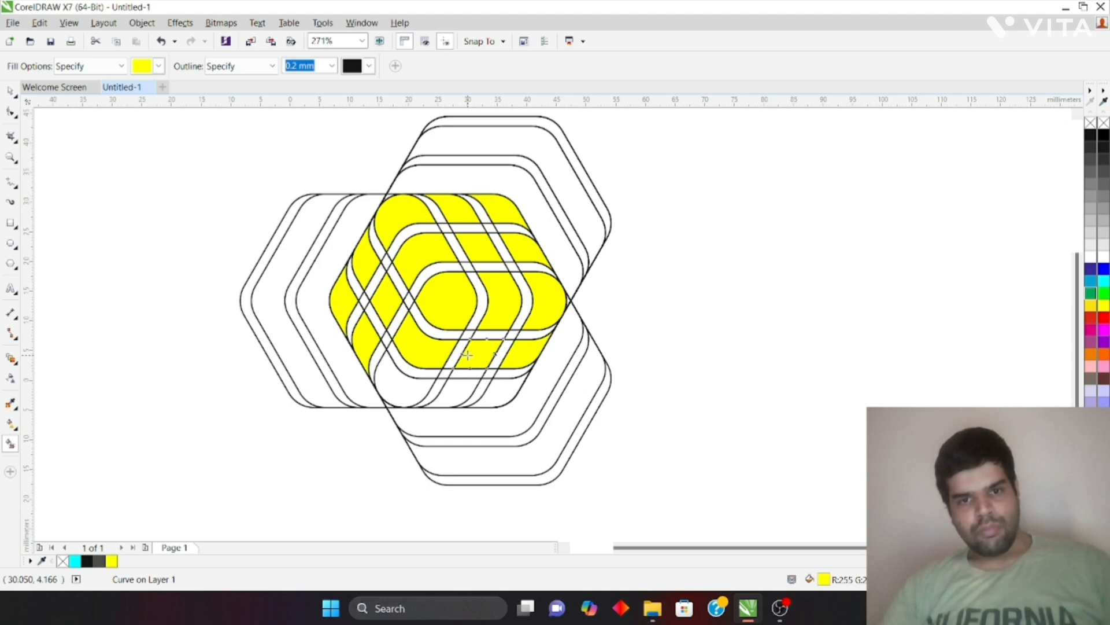
- Smart-fill the three wide regions along the bottom edge of the central hexagon with yellow
{"action": "left_click", "coordinate": [401, 397]}
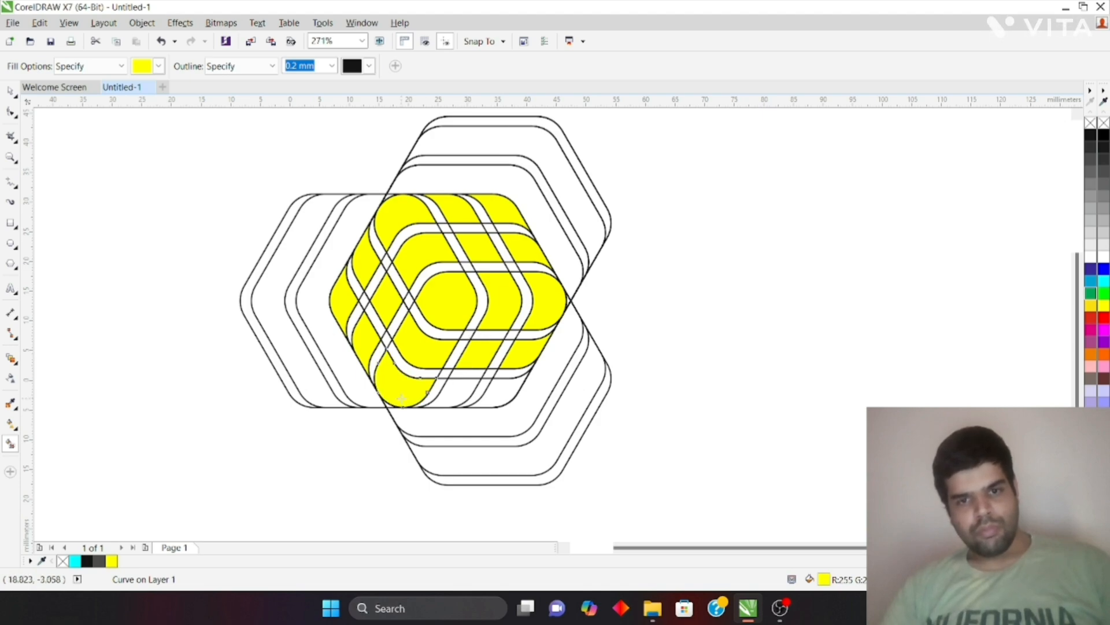
{"action": "left_click", "coordinate": [462, 394]}
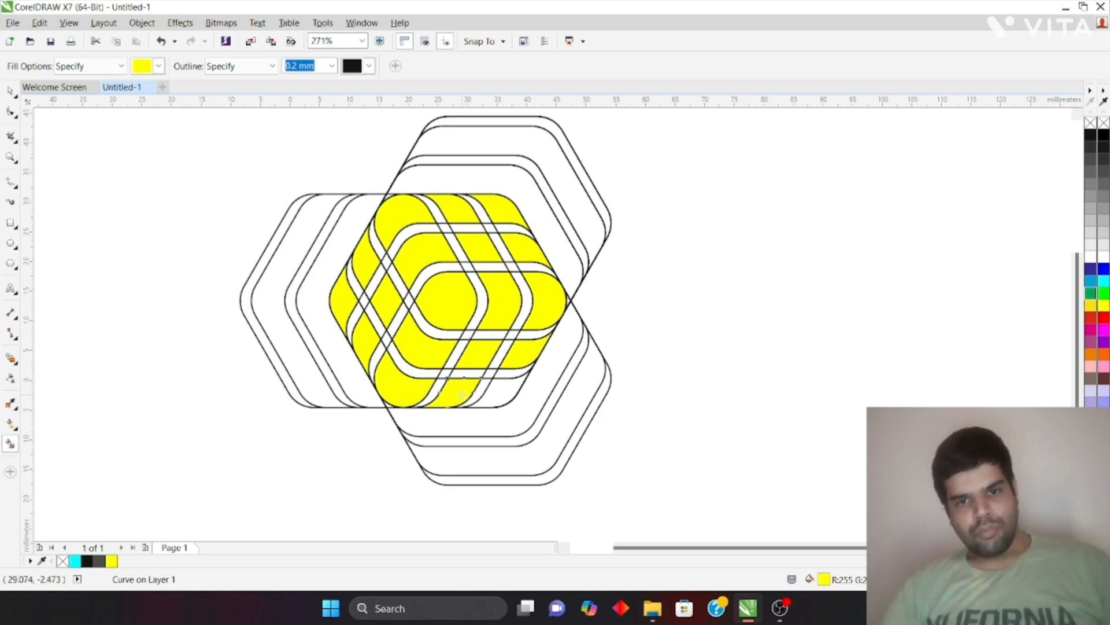
{"action": "left_click", "coordinate": [509, 391]}
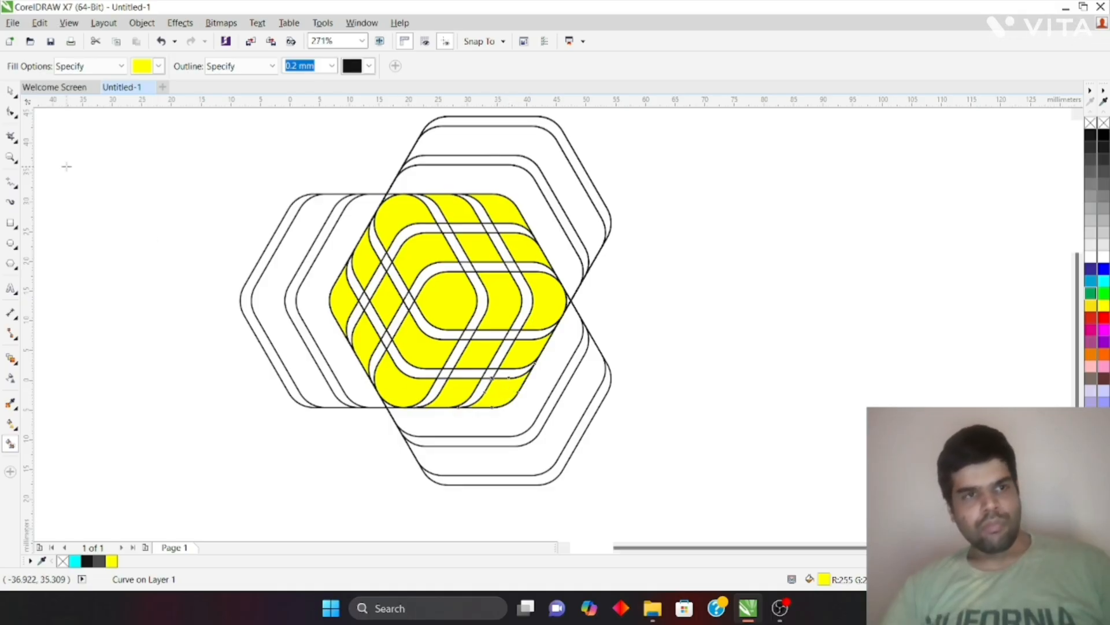
- Delete the three rotated hexagon outline groups so that only the yellow-filled regions remain
{"action": "left_click", "coordinate": [11, 91]}
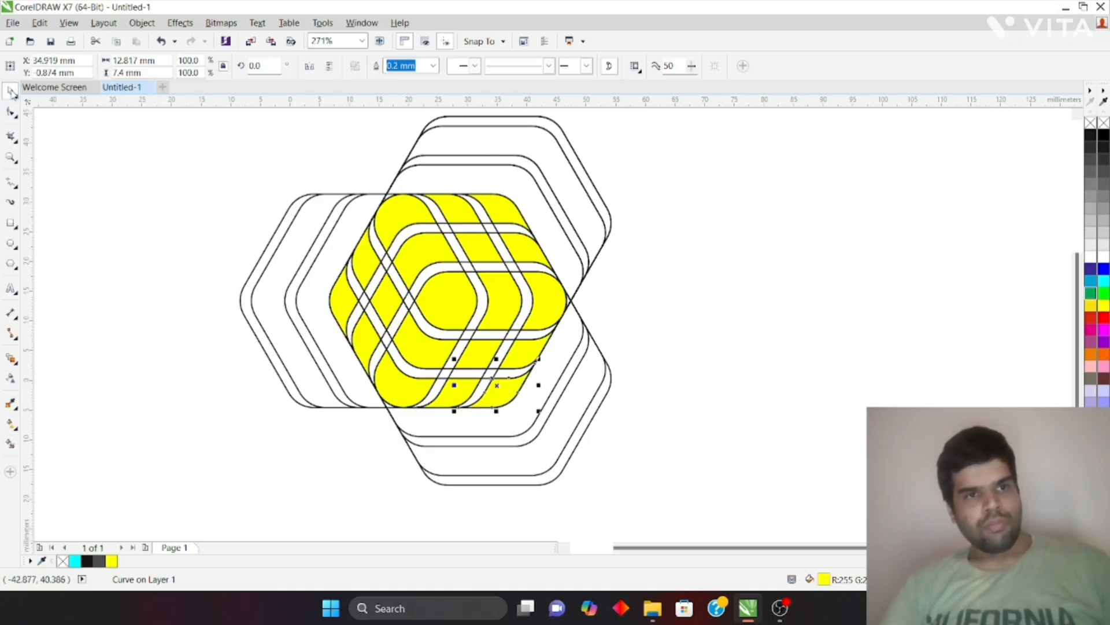
{"action": "left_click", "coordinate": [297, 241]}
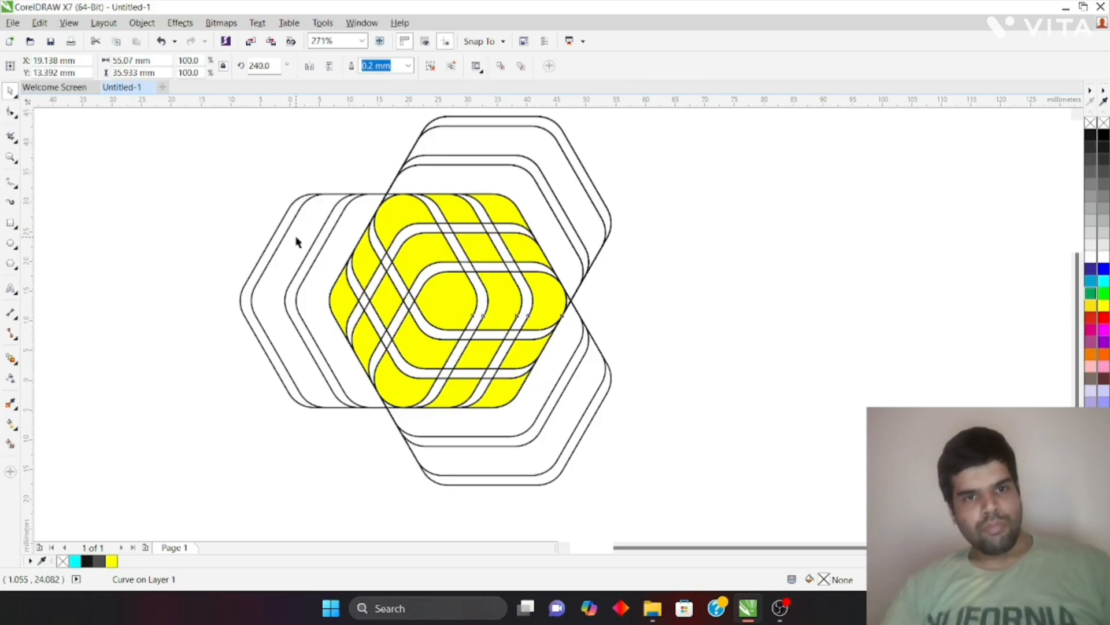
{"action": "key", "text": "Delete"}
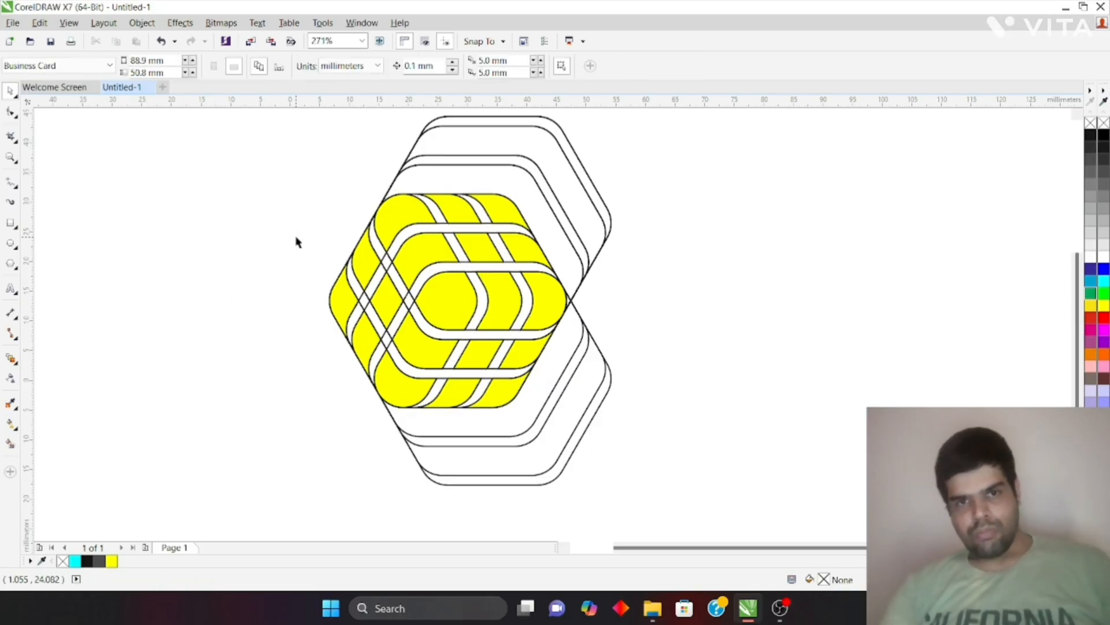
{"action": "left_click", "coordinate": [526, 414]}
{"action": "key", "text": "Delete"}
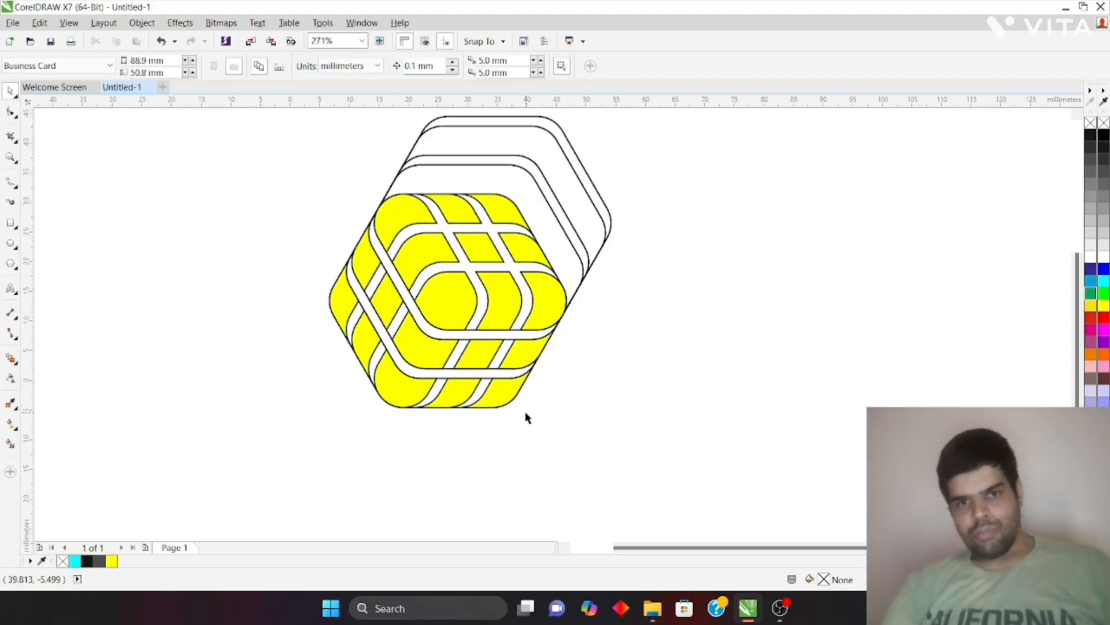
{"action": "left_click", "coordinate": [582, 221]}
{"action": "key", "text": "Escape"}
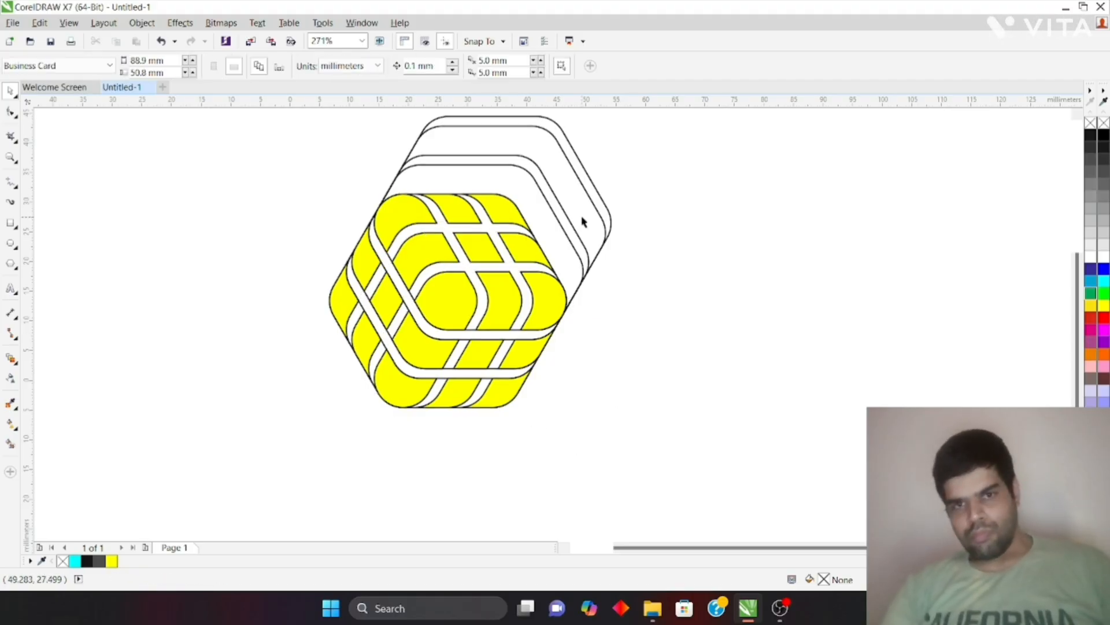
{"action": "left_click", "coordinate": [582, 219]}
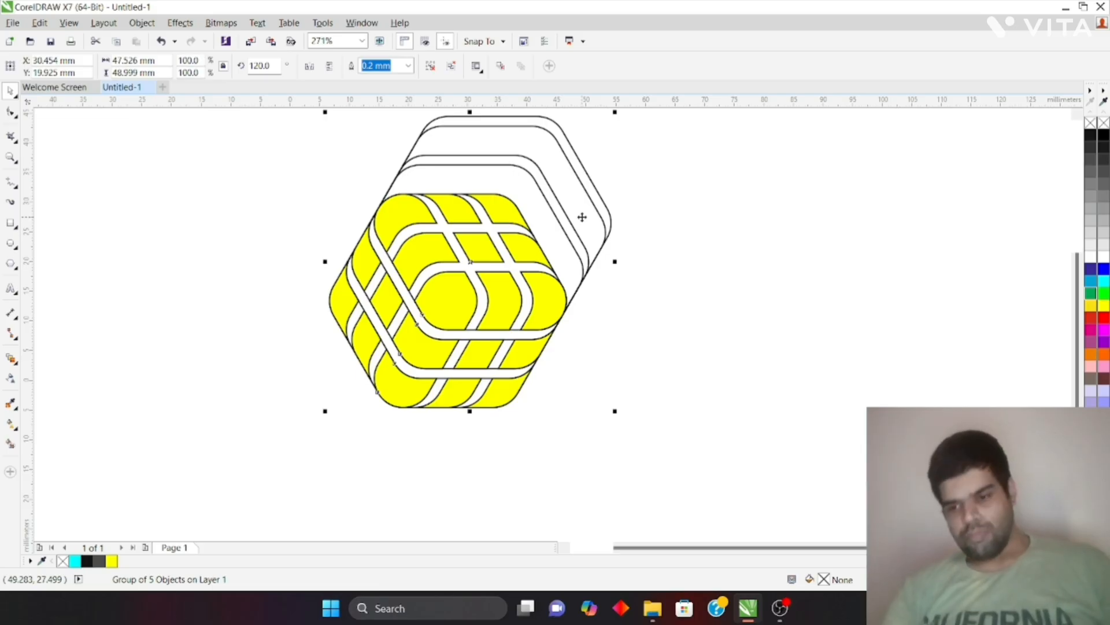
{"action": "key", "text": "Delete"}
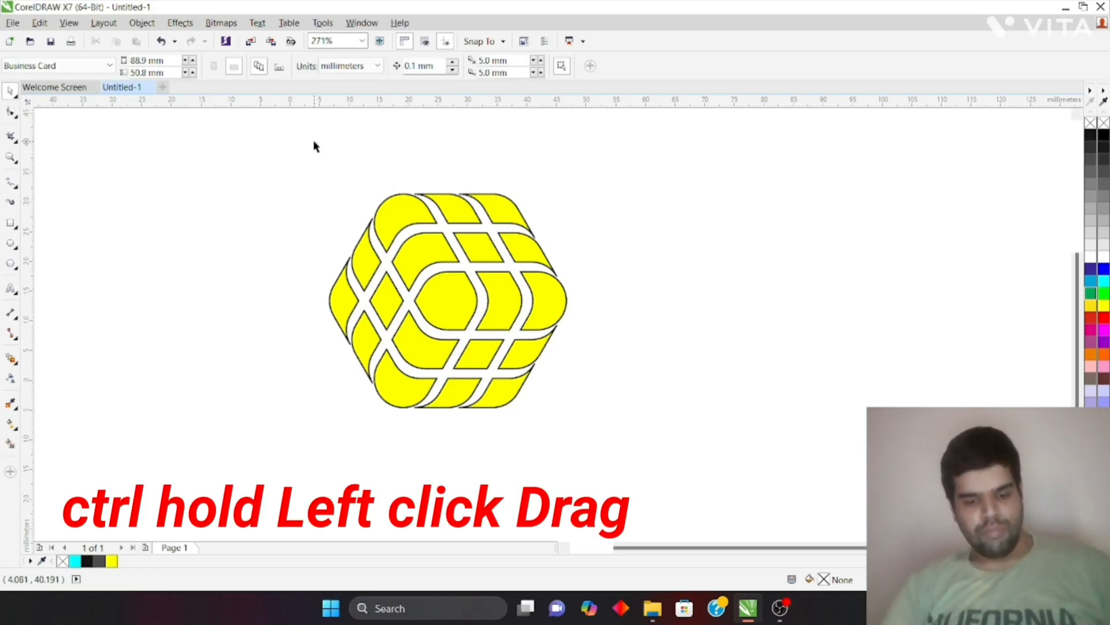
- Group all the yellow regions of the central hexagon and remove their outlines
{"action": "left_click_drag", "start_coordinate": [314, 141], "coordinate": [607, 454]}
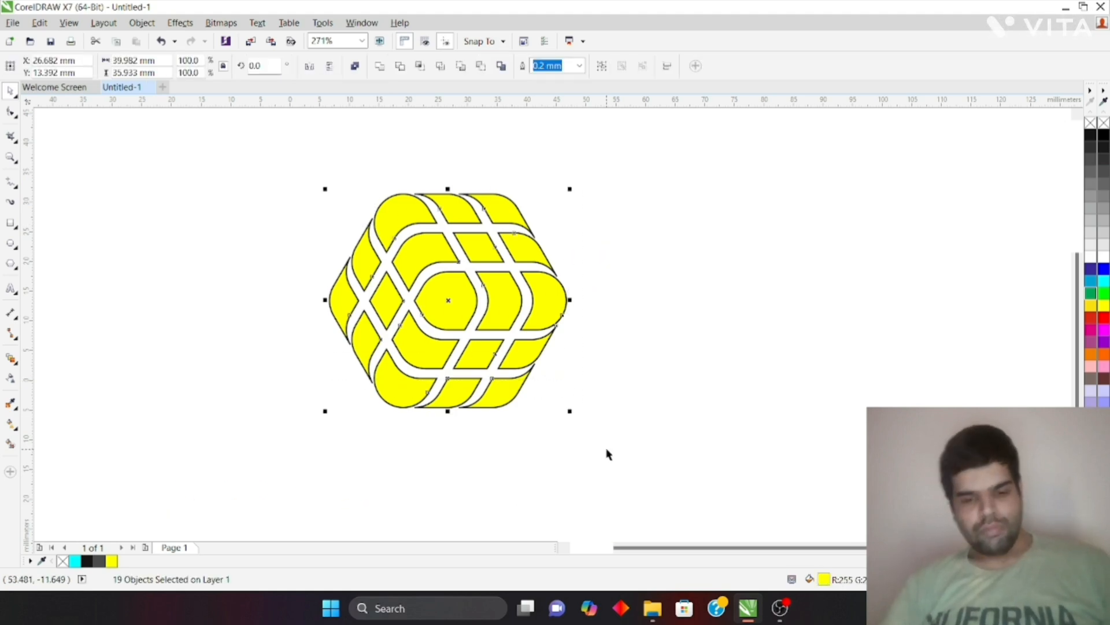
{"action": "key", "text": "ctrl+g"}
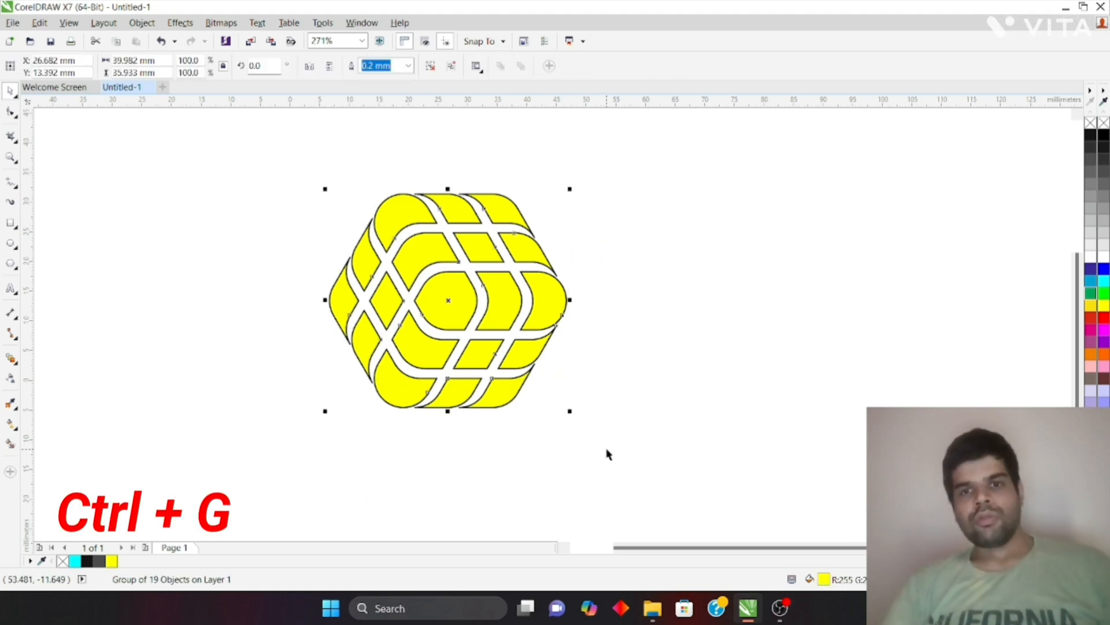
{"action": "right_click", "coordinate": [1105, 127]}
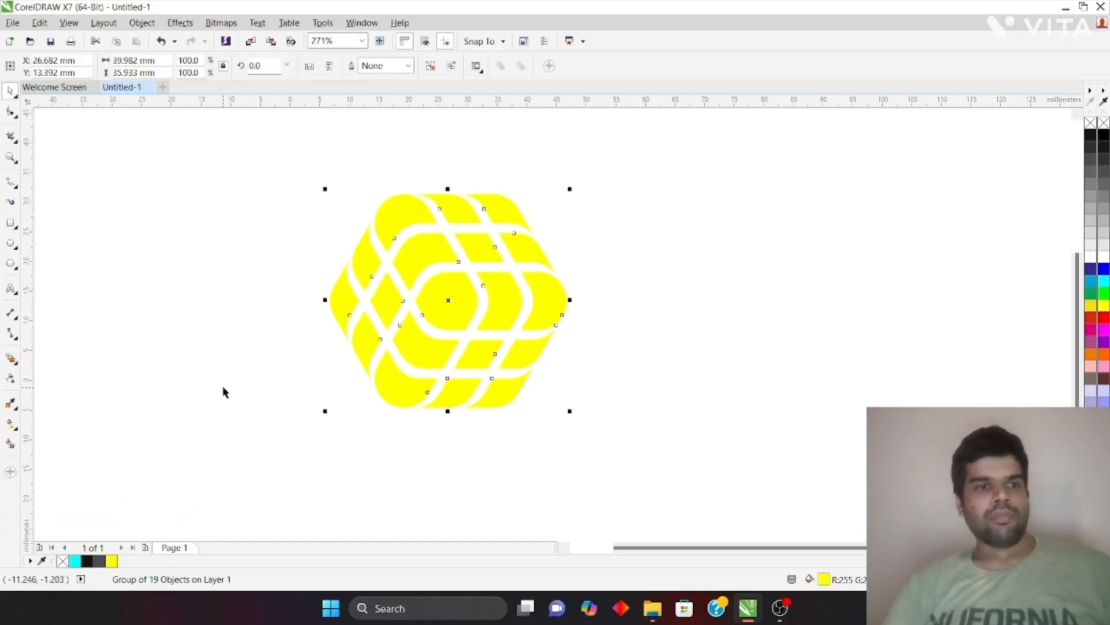
- Apply a linear gradient to the hexagon group from cyan at the upper right to blue at the lower left
{"action": "left_click", "coordinate": [10, 427]}
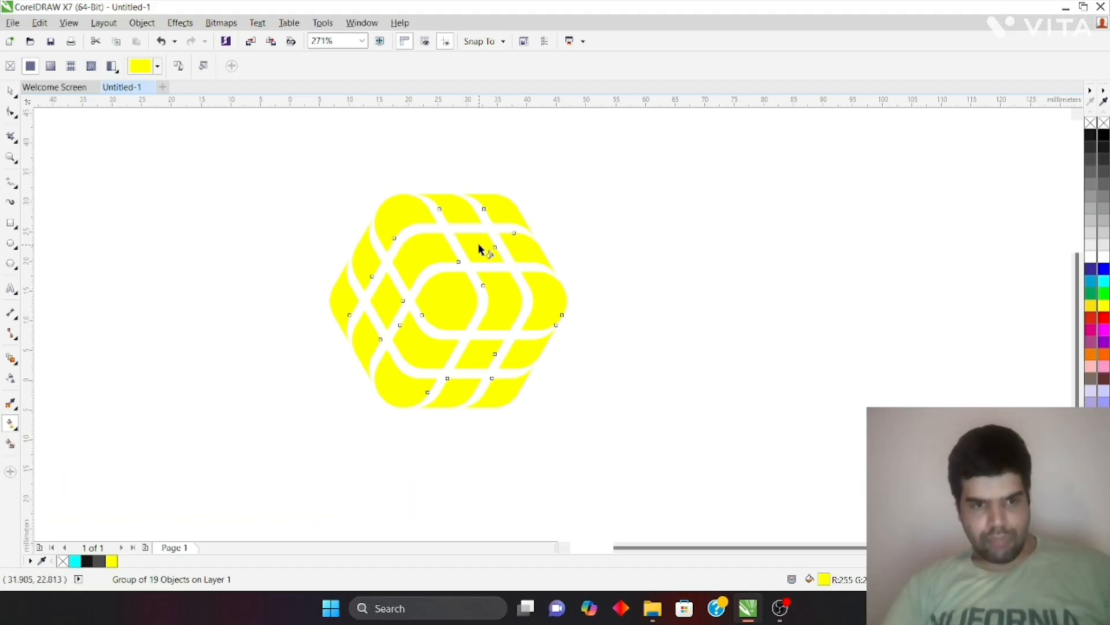
{"action": "left_click_drag", "start_coordinate": [479, 250], "coordinate": [412, 405]}
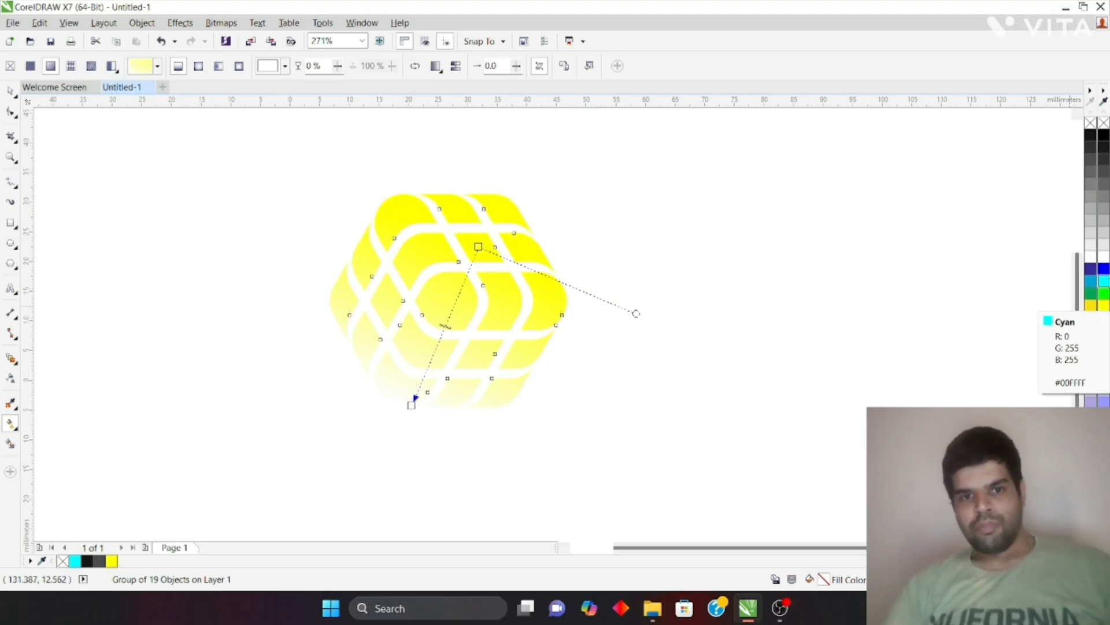
{"action": "left_click", "coordinate": [1106, 270]}
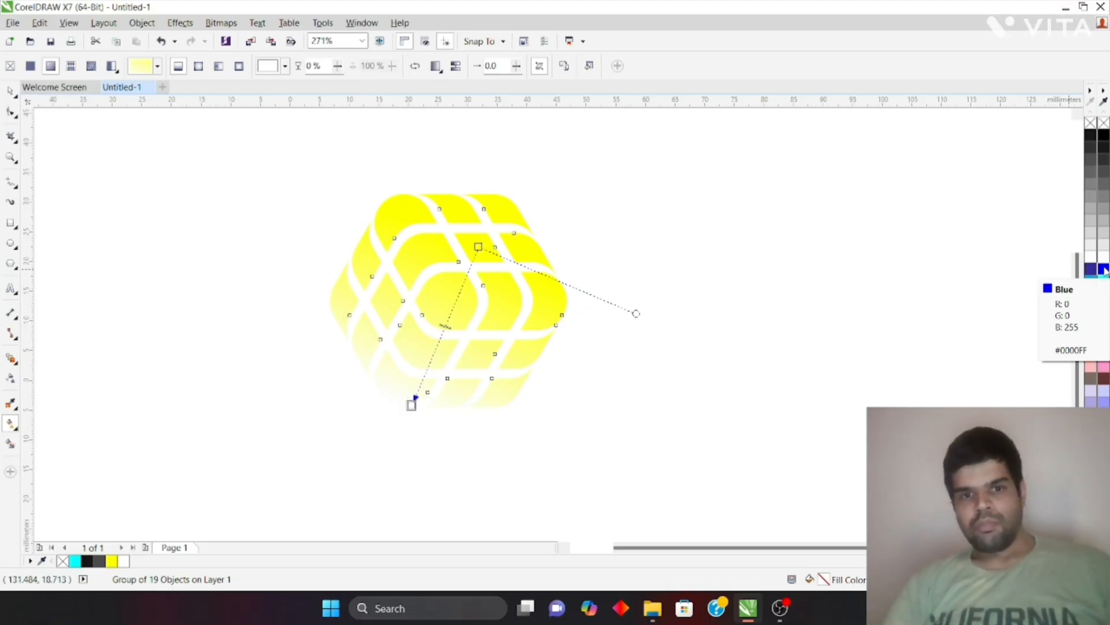
{"action": "left_click", "coordinate": [1103, 269]}
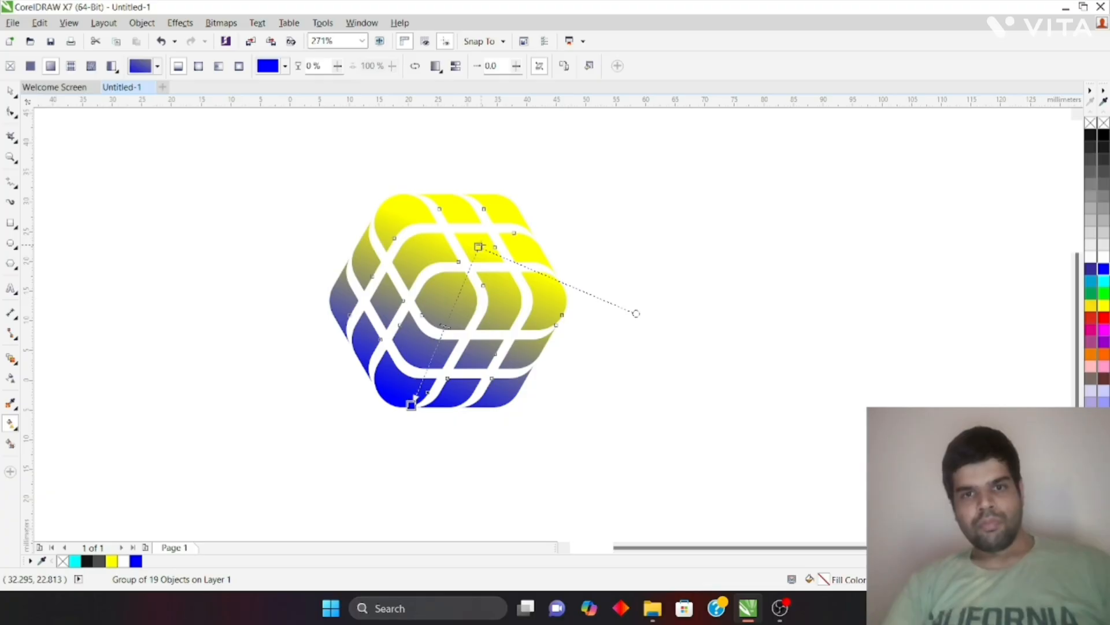
{"action": "left_click", "coordinate": [478, 247]}
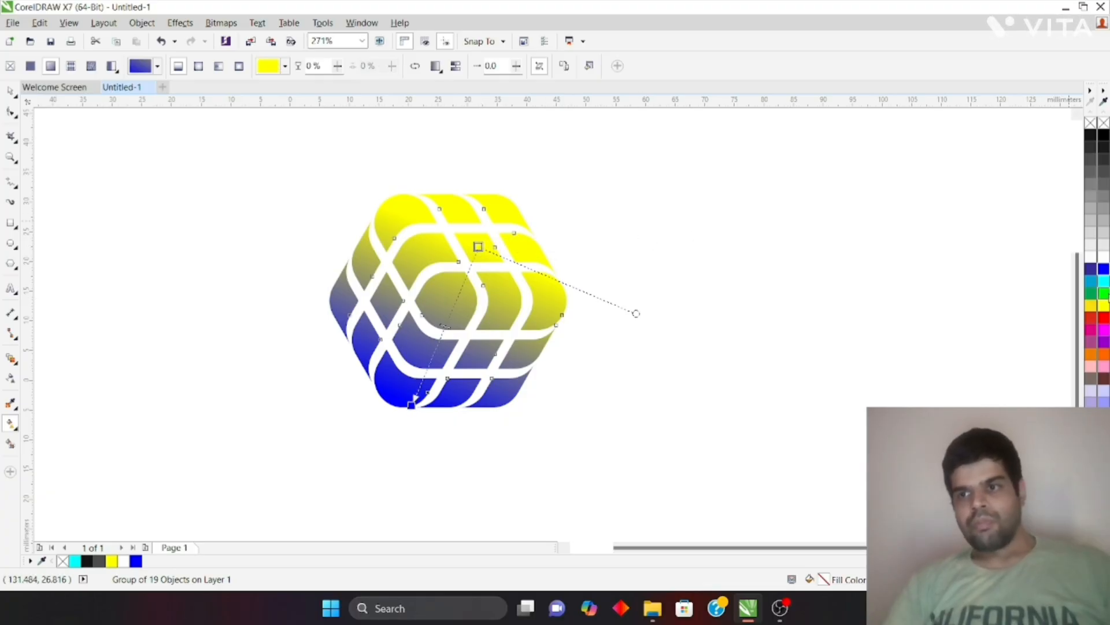
{"action": "left_click", "coordinate": [1103, 281]}
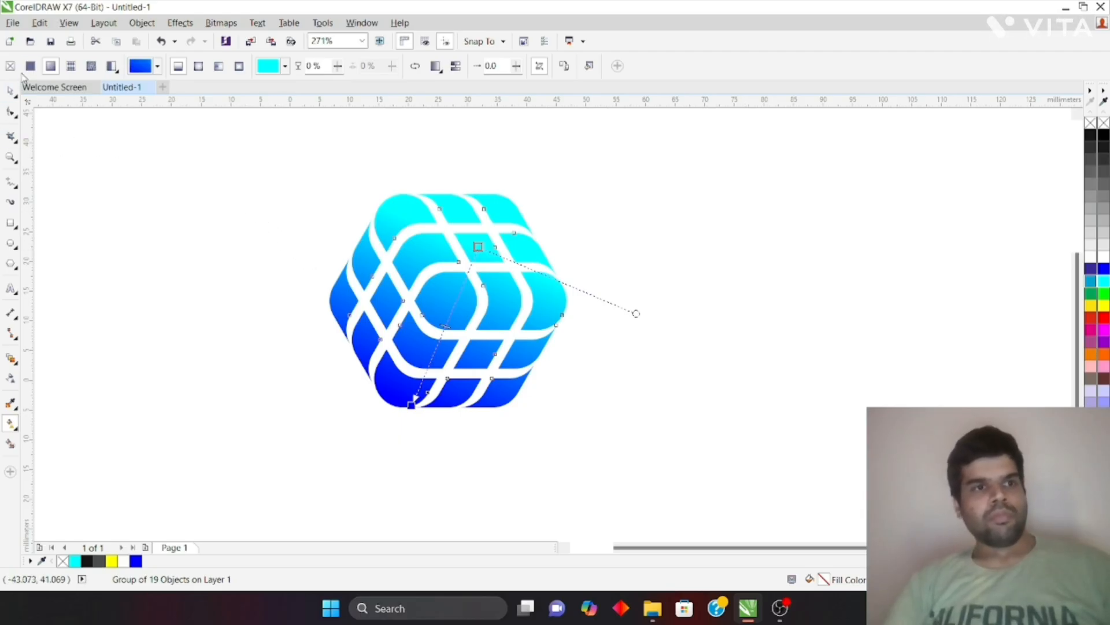
- Enlarge the hexagon logo proportionally about its centre to about 138%, roughly 55 mm wide
{"action": "left_click", "coordinate": [8, 91]}
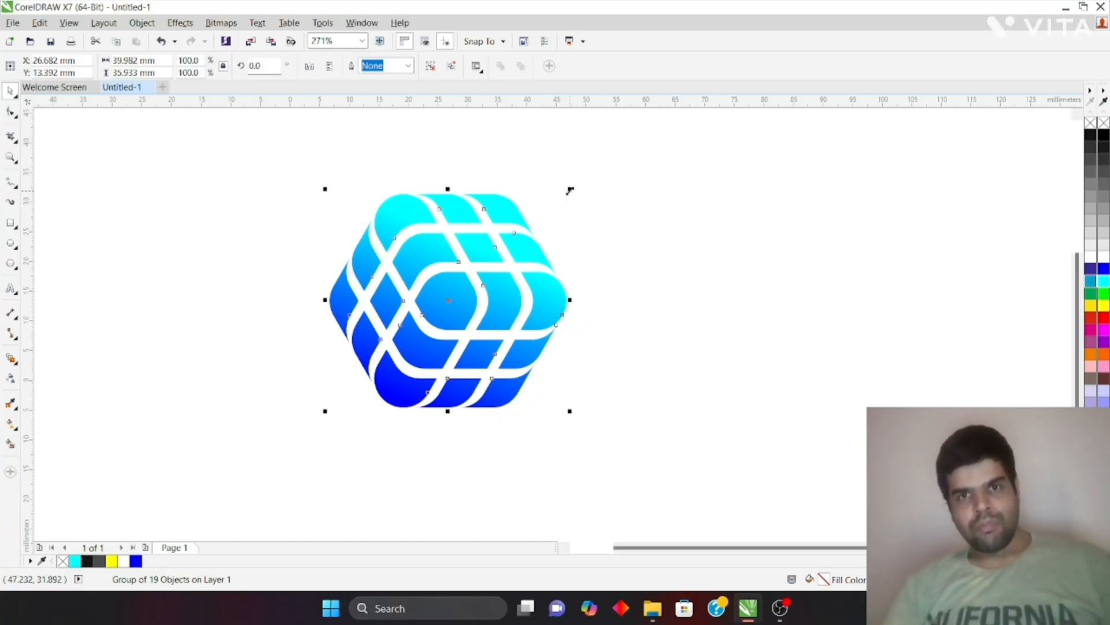
{"action": "left_click_drag", "start_coordinate": [570, 190], "coordinate": [626, 153]}
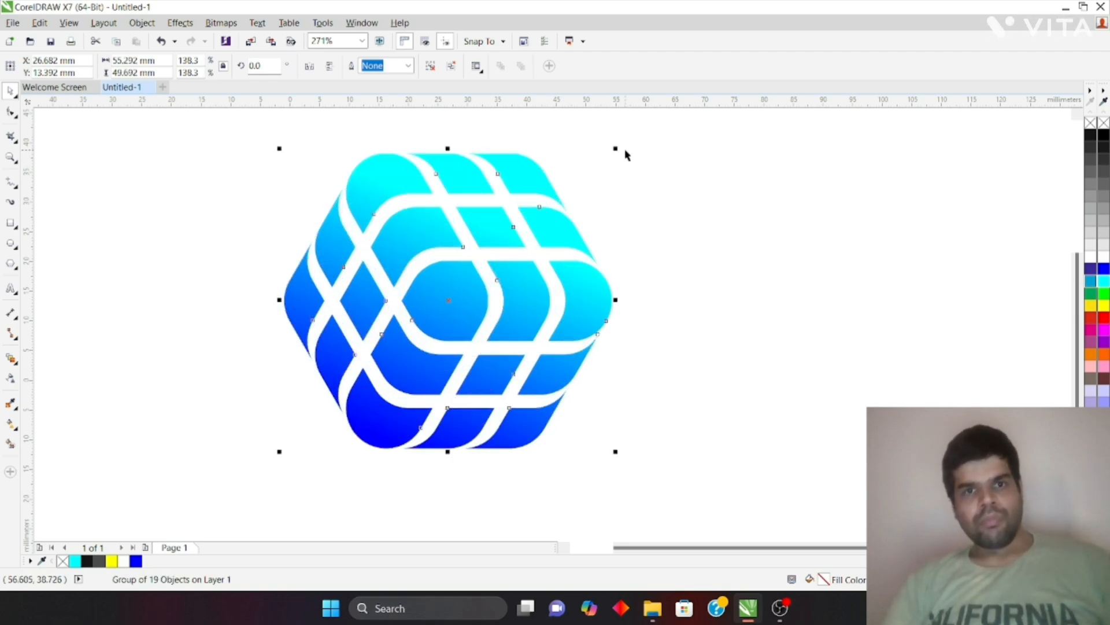
- Start a new rectangle with the Rectangle tool
{"action": "left_click", "coordinate": [11, 223]}
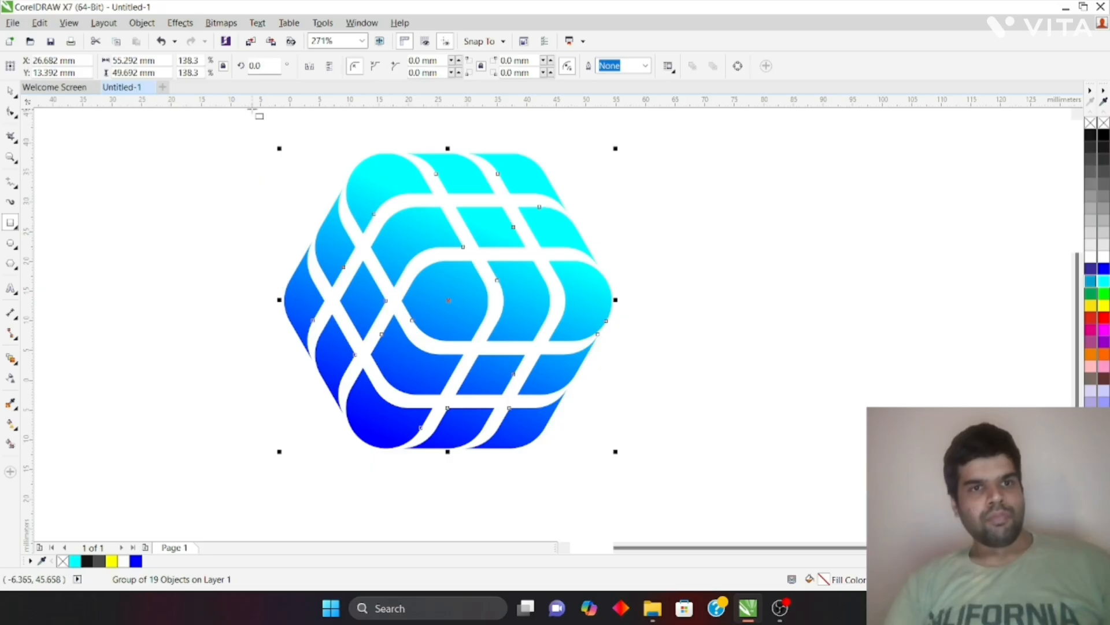